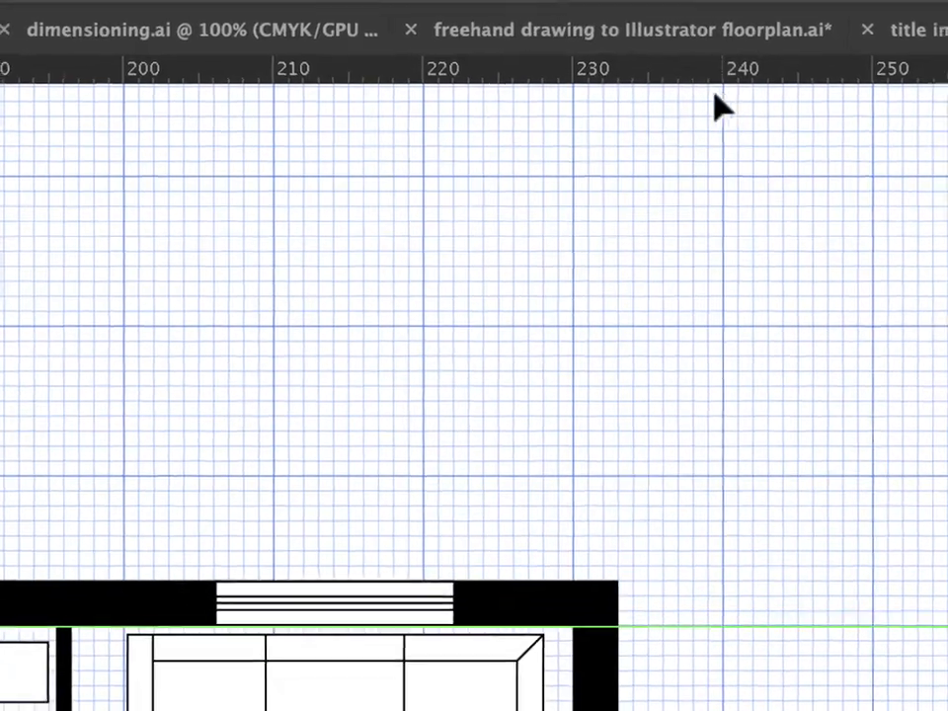
Step: Pull a horizontal ruler guide down into the area above the floor plan's top wall
left_click_drag(641, 65, 677, 251)
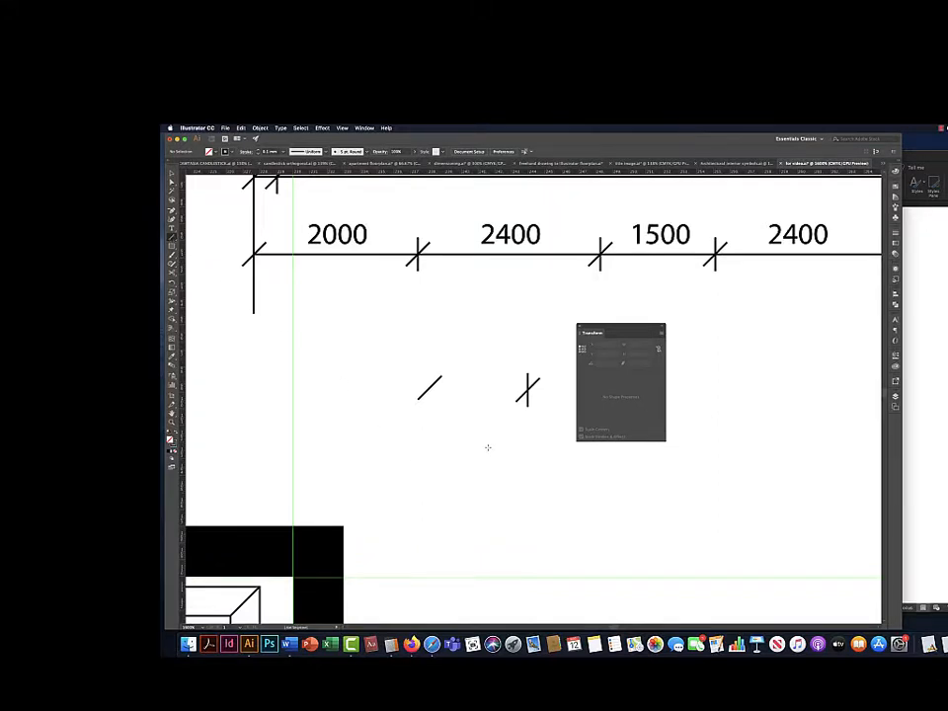
Step: Draw a short horizontal line in the empty area below the example tick symbols and set its width to 2 mm
left_click_drag(446, 431, 486, 433)
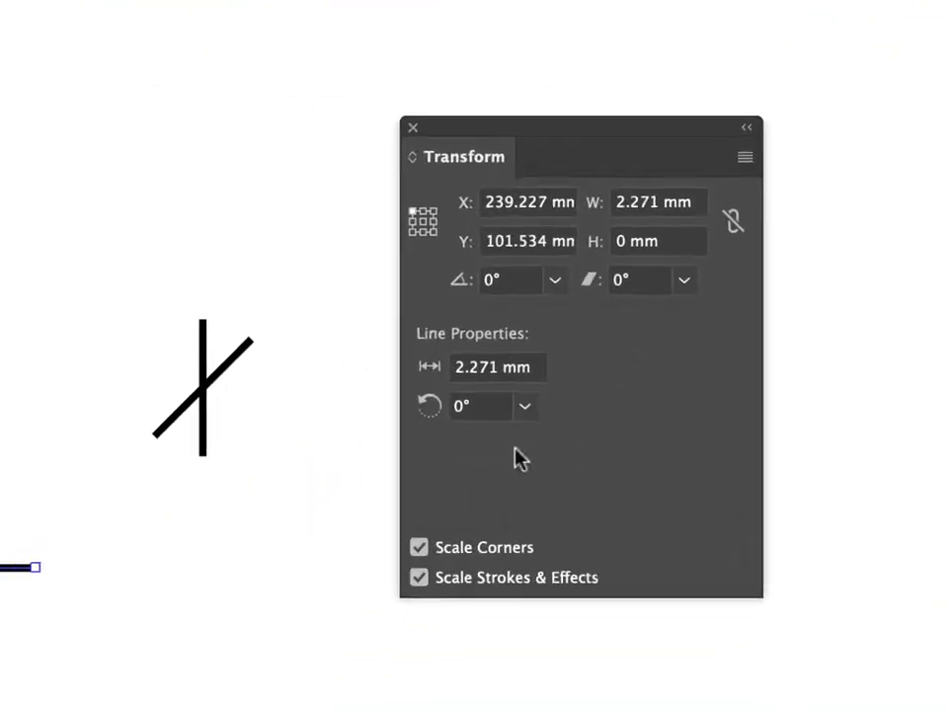
left_click(626, 247)
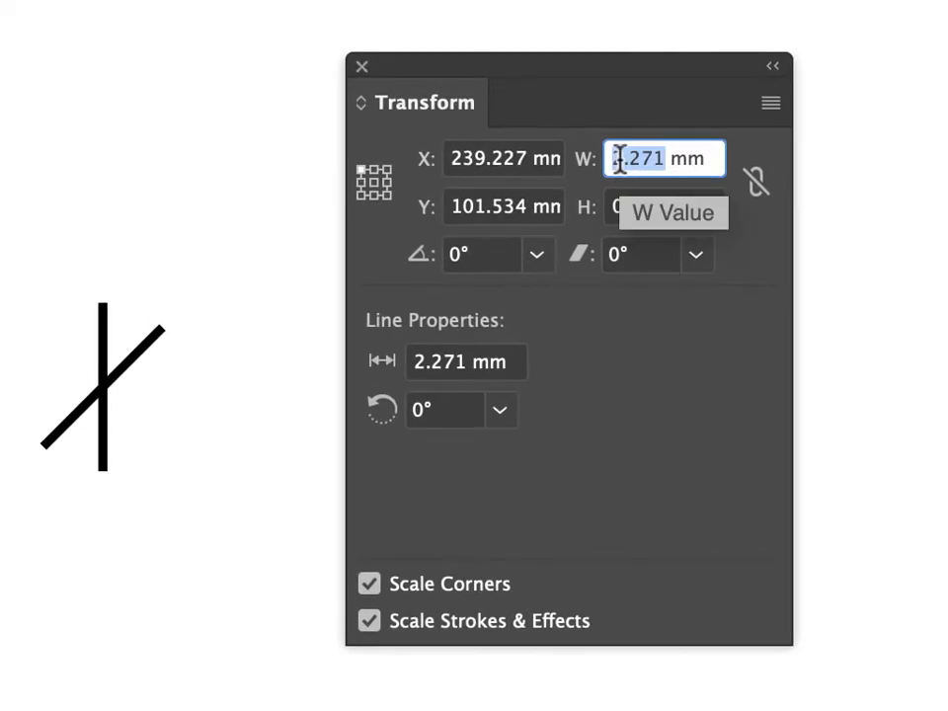
type("2")
key("Return")
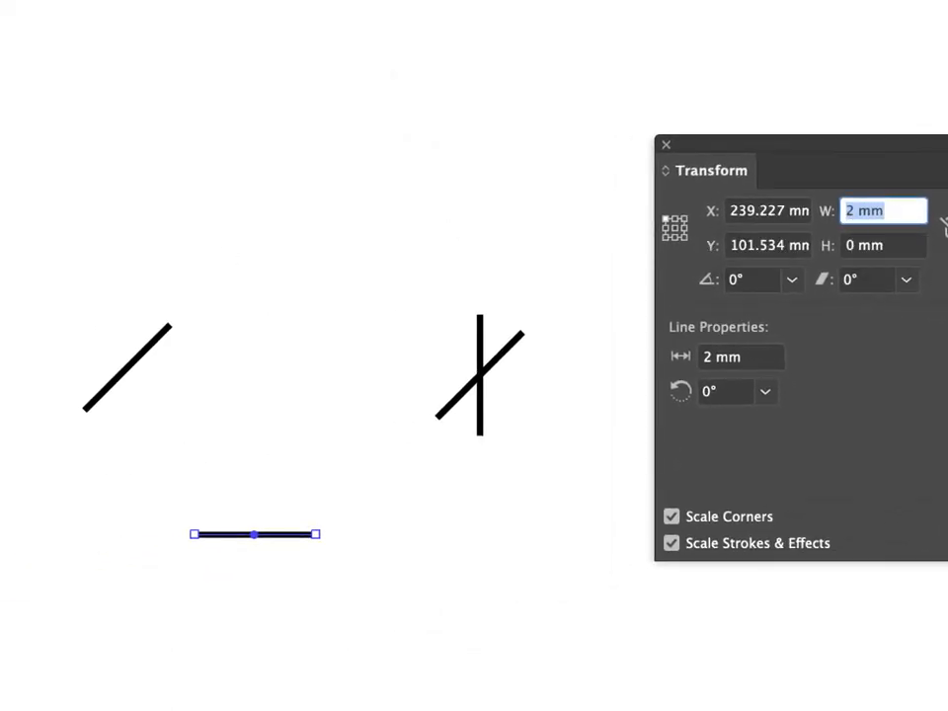
Step: Add a copy of the 2 mm horizontal line rotated 45° about its centre
left_click(263, 549)
left_click(266, 543)
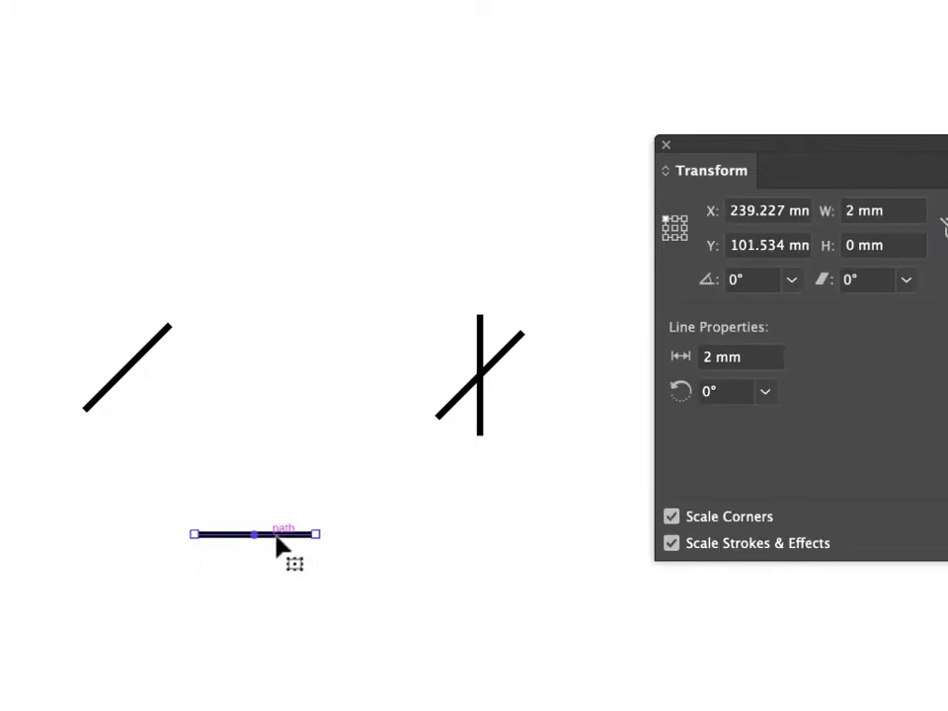
left_click_drag(316, 520, 300, 484)
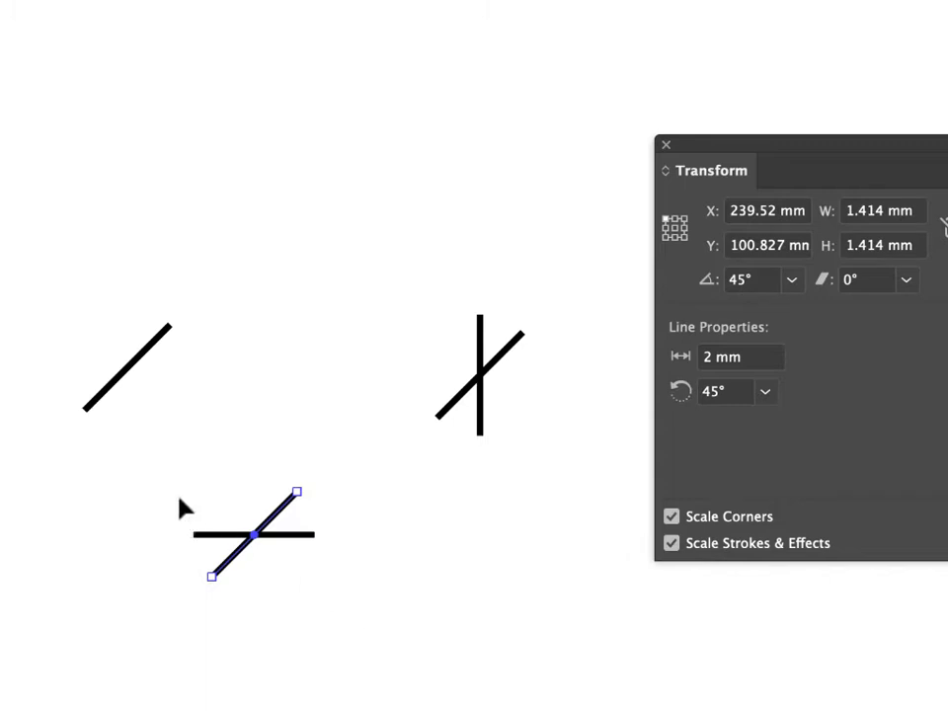
Step: Rotate the two crossed lines together by 45° so the symbol has one vertical and one diagonal stroke
left_click_drag(181, 506, 320, 597)
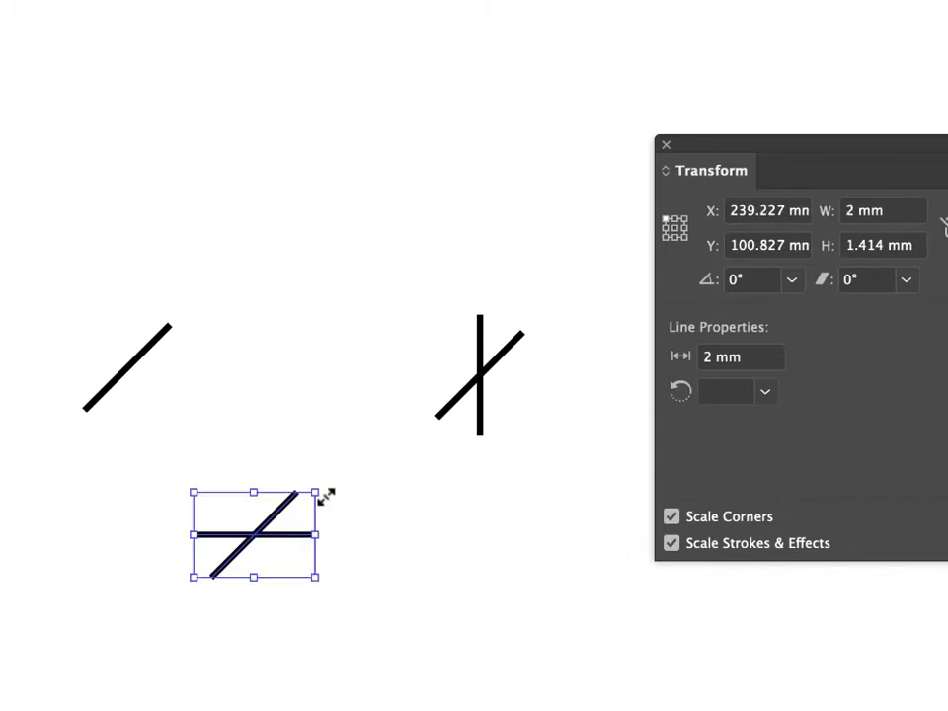
left_click_drag(317, 484, 239, 440)
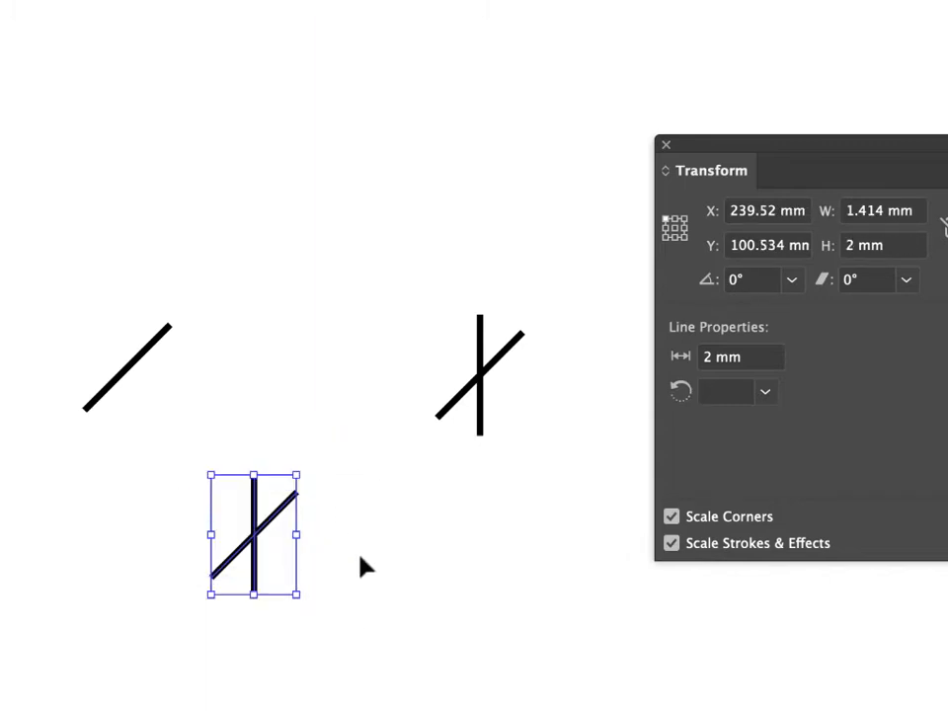
left_click(394, 582)
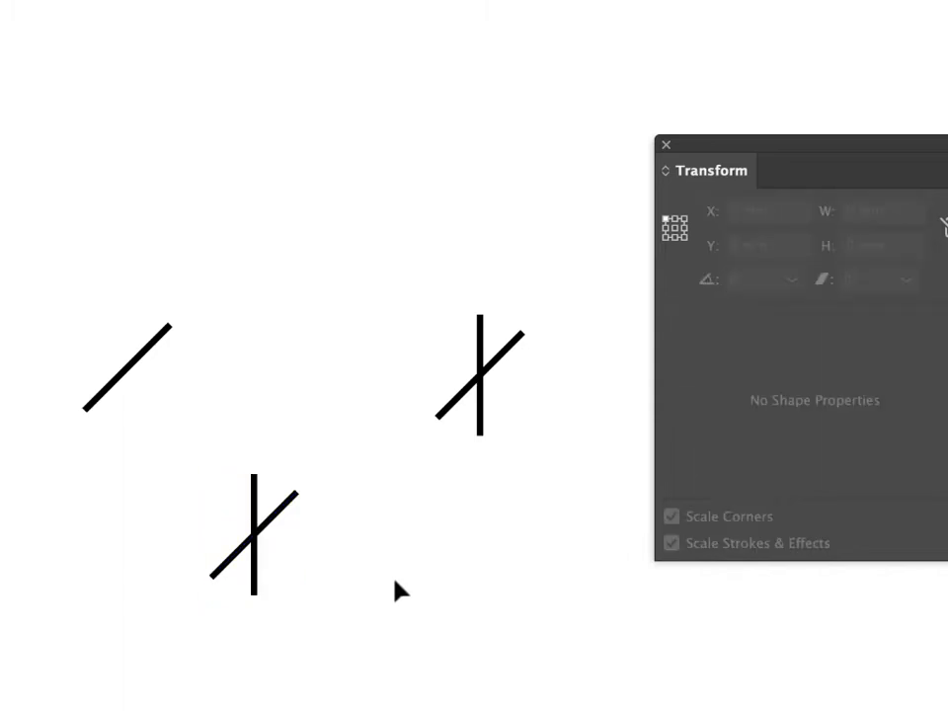
Step: Duplicate the new tick symbol's vertical line about 3 mm to its left
left_click(138, 370)
left_click(113, 470)
left_click(255, 578)
key("alt+Left")
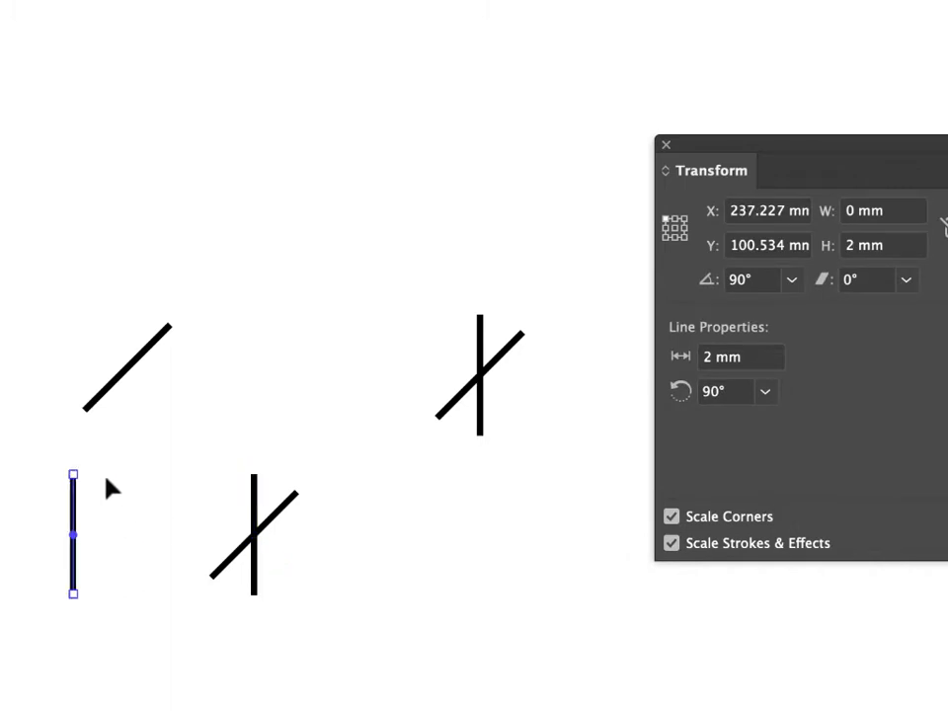
Step: Undo a freehand 45° rotation of the copied line and choose a preset rotation angle for it instead
left_click_drag(83, 467, 129, 475)
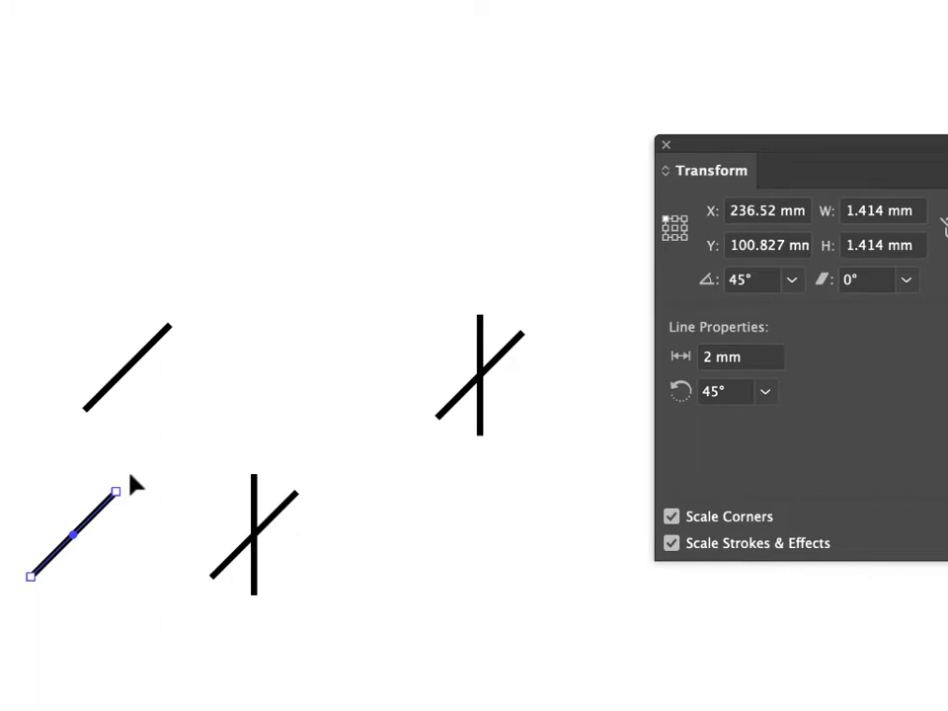
key("super+z")
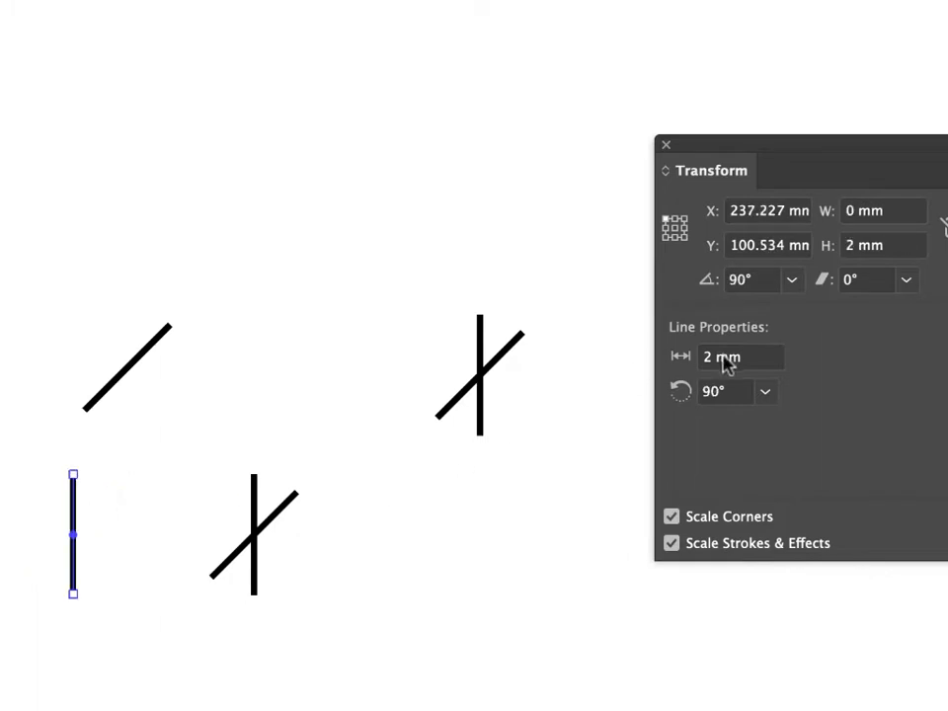
left_click(766, 392)
left_click(797, 477)
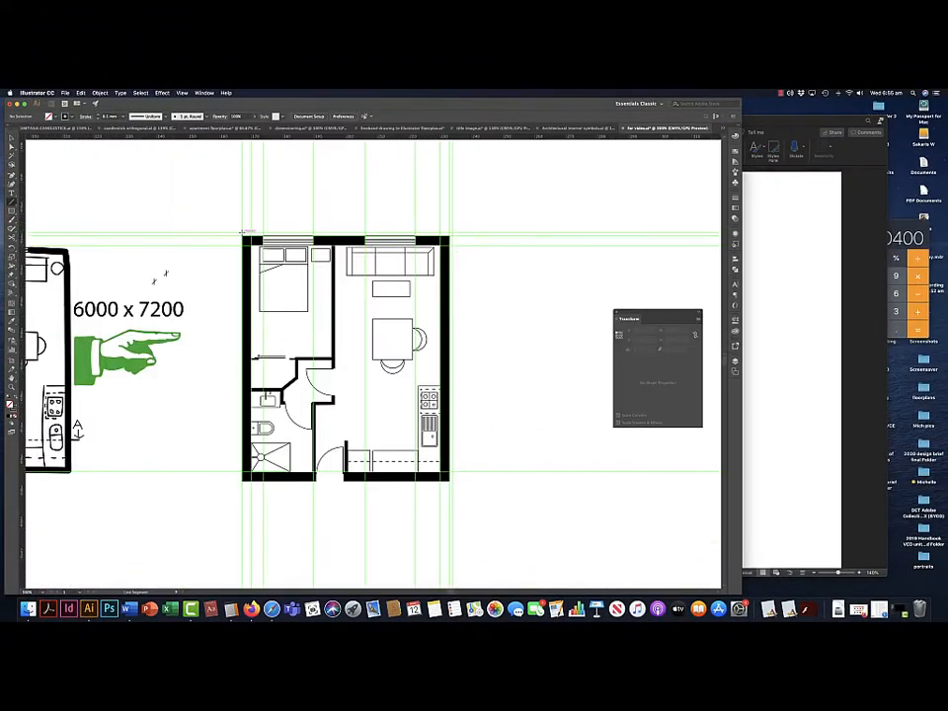
Step: Draw extension lines from the plan's outer corners: two about 18.5 mm upward from the top wall, one about 11 mm rightward from the lower-right corner
left_click_drag(242, 232, 243, 175)
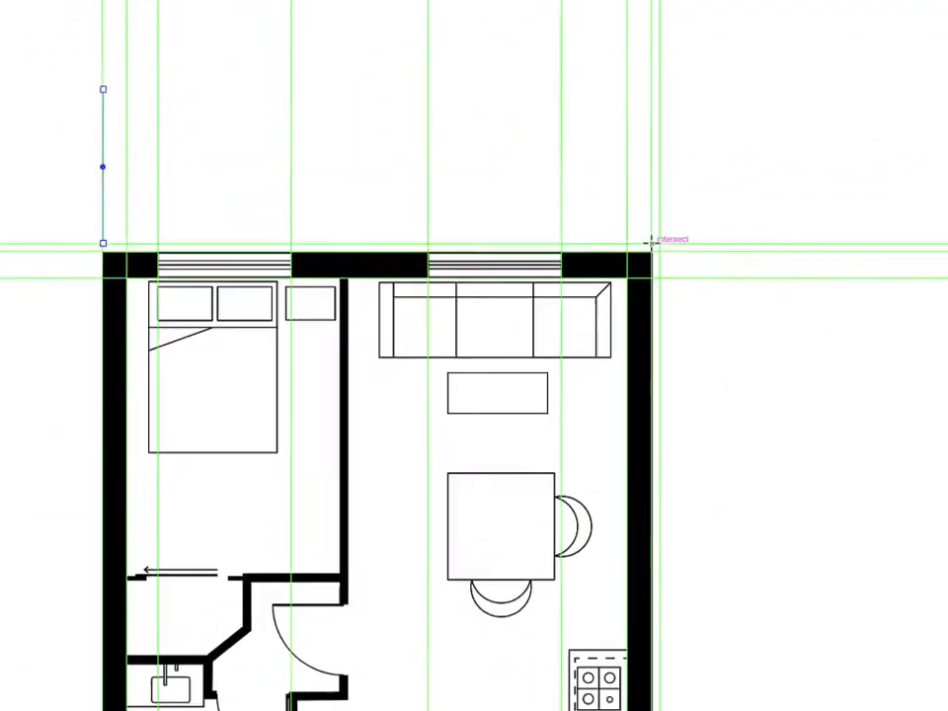
left_click_drag(773, 249, 766, 40)
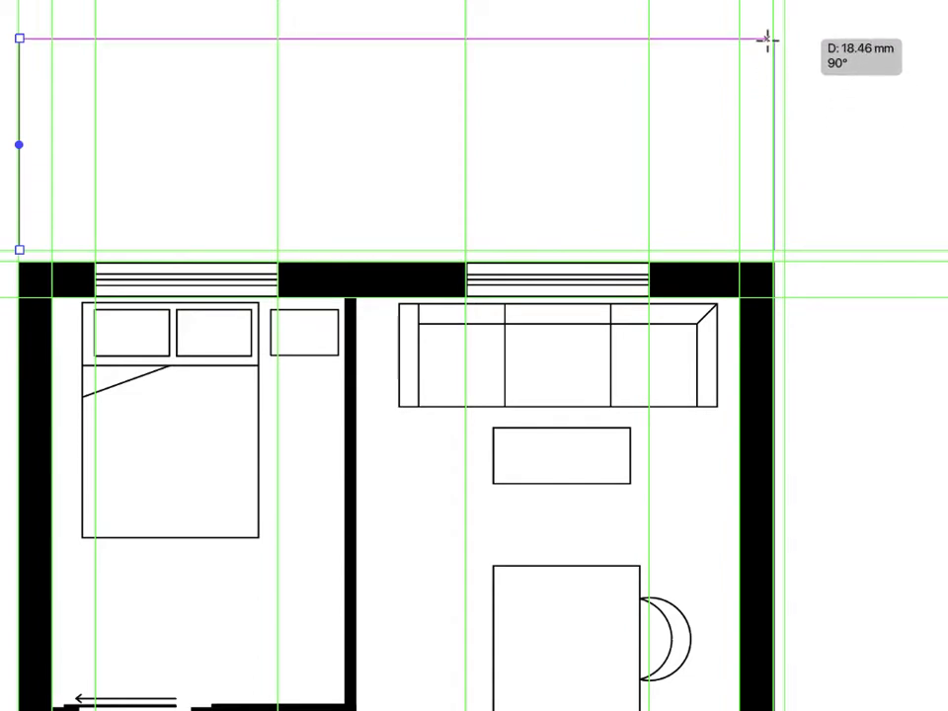
left_click_drag(767, 42, 768, 43)
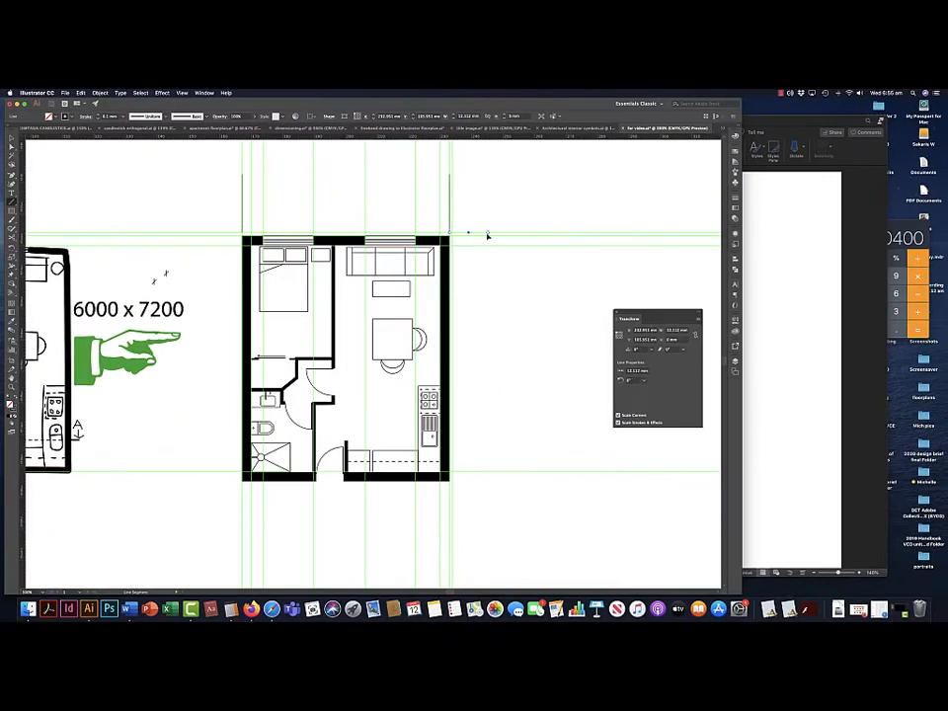
left_click_drag(452, 472, 489, 472)
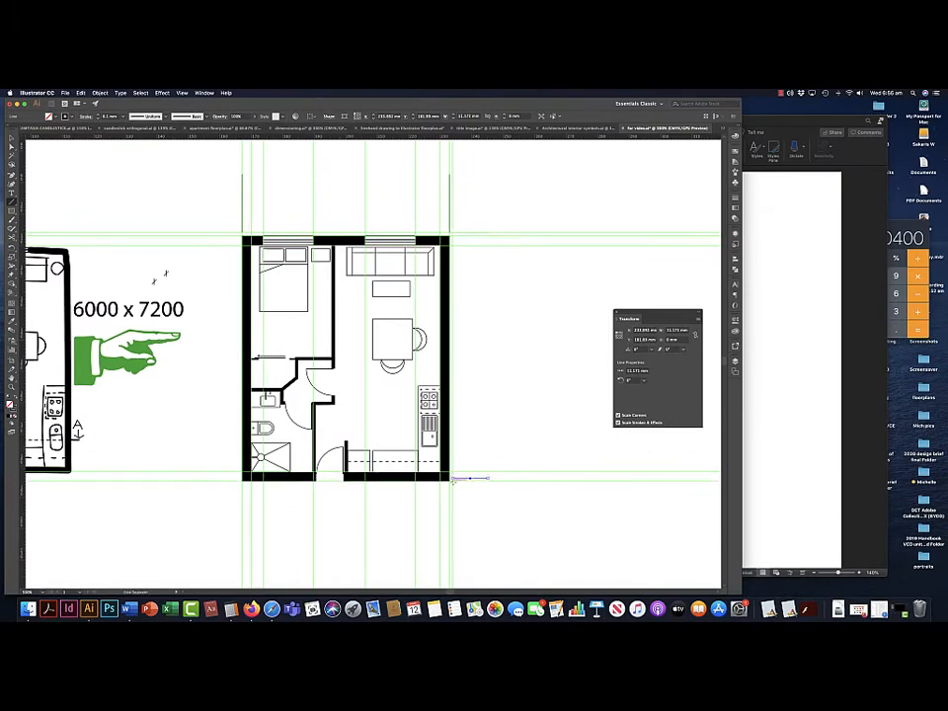
Step: Draw a horizontal dimension line about 66 mm long between the two vertical extension lines above the plan
left_click(12, 203)
left_click_drag(243, 201, 449, 208)
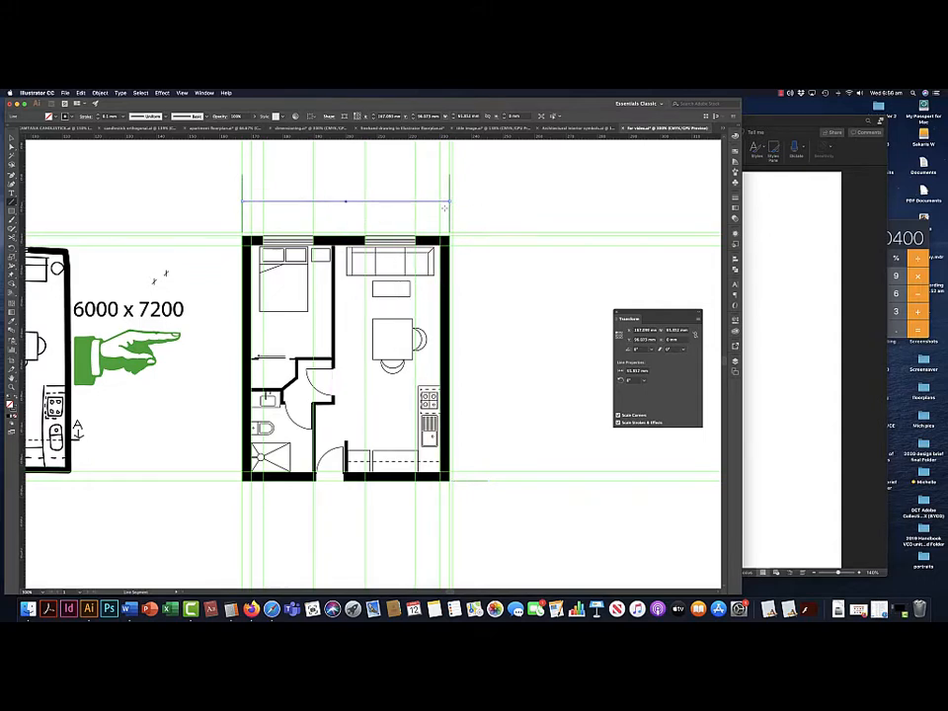
key("v")
left_click(184, 175)
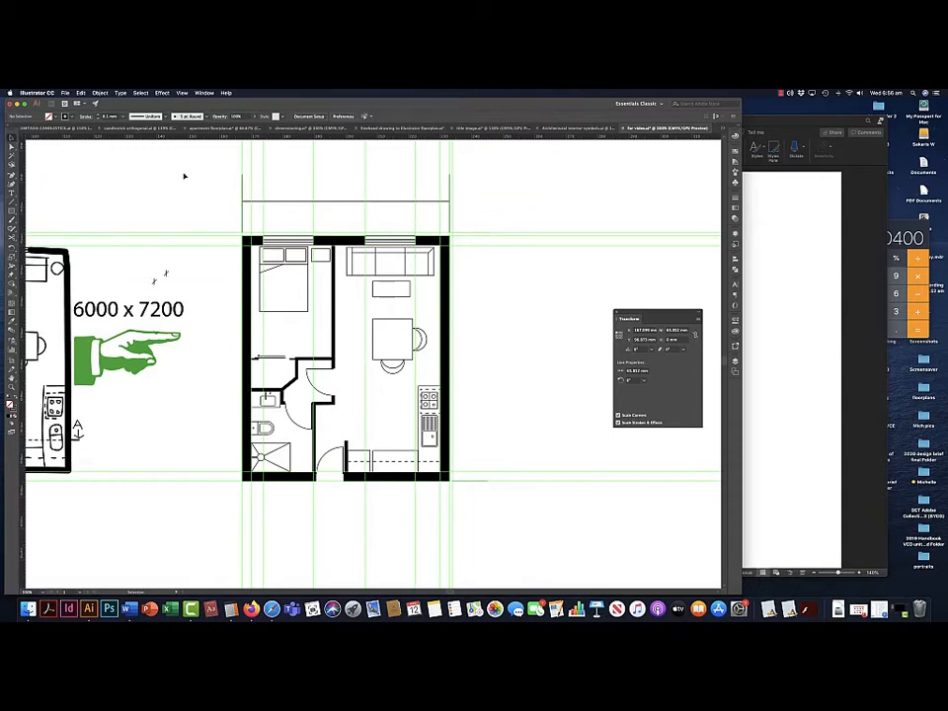
Step: Duplicate the horizontal dimension line and place the copy about 6 mm lower, just above the top wall
left_click(276, 202)
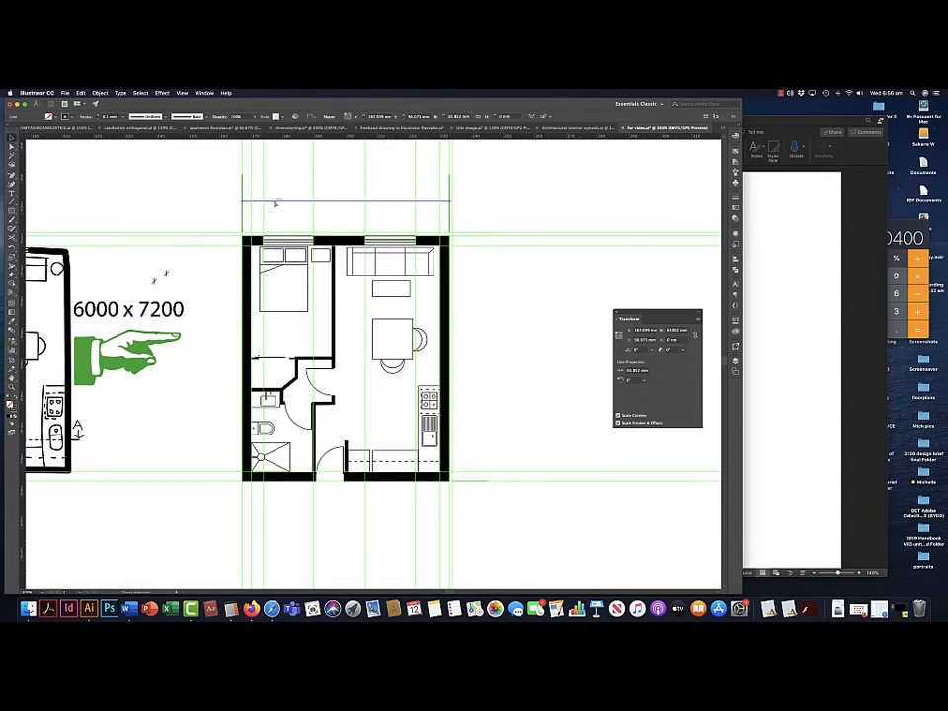
key("alt+shift+Down")
key("shift+Down")
key("shift+Down")
key("shift+Down")
key("shift+Down")
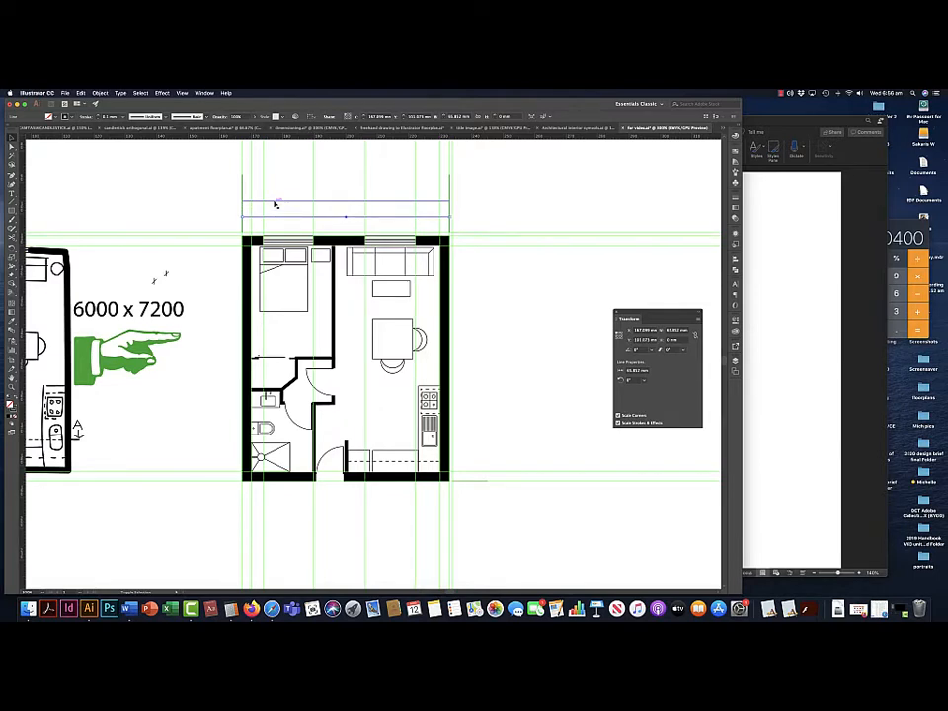
key("shift+Down")
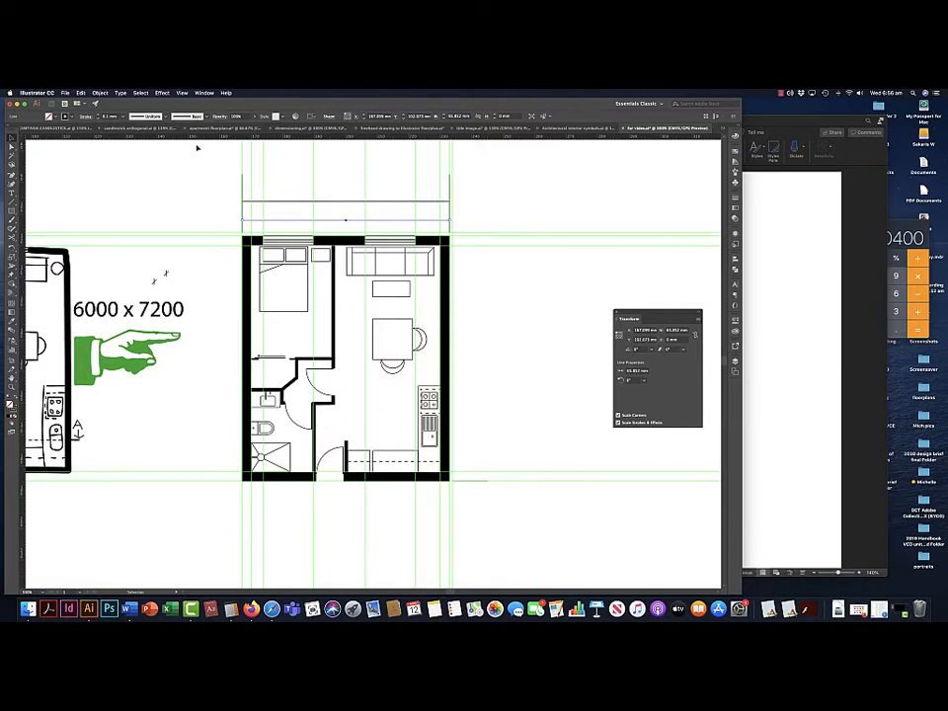
Step: Shorten both vertical extension lines so they end just above the upper dimension line
left_click(352, 184)
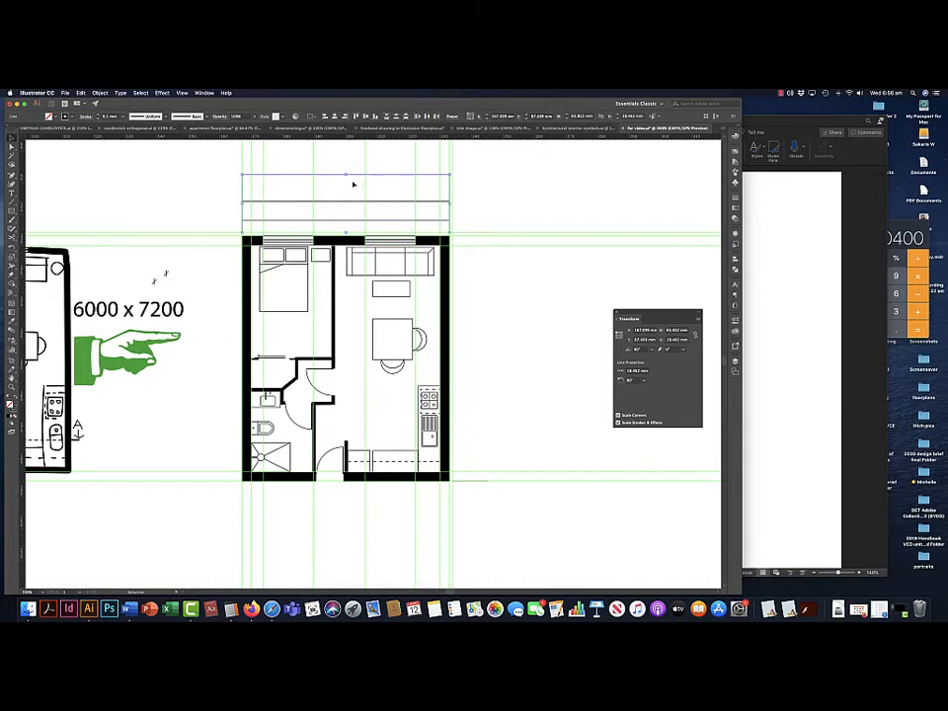
left_click_drag(345, 176, 345, 197)
left_click(494, 200)
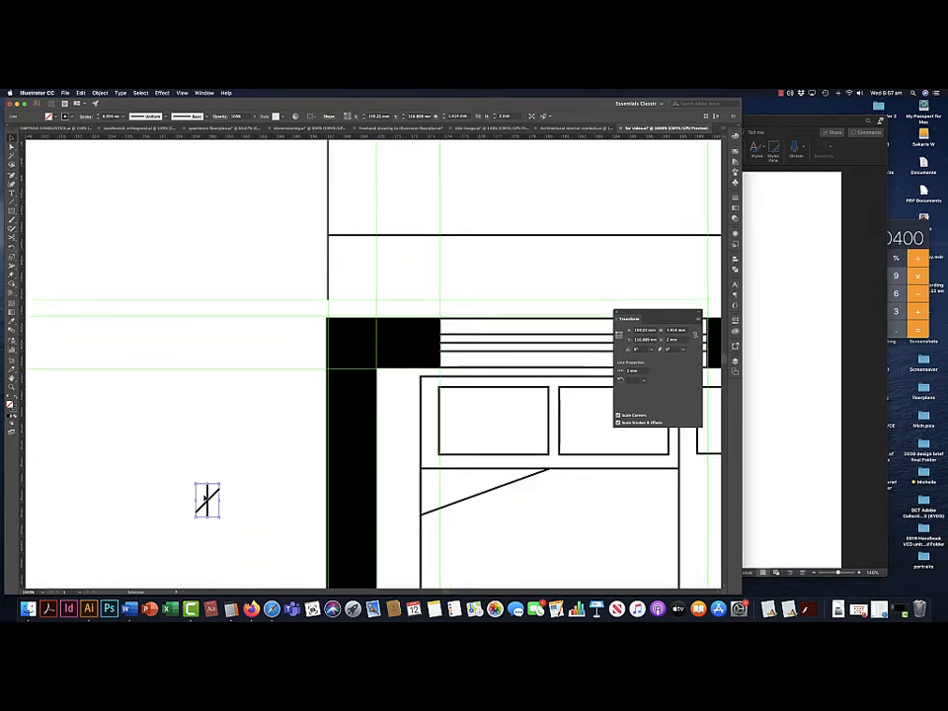
Step: Ungroup the tick symbol and place its diagonal stroke on the left end of the lower dimension line
right_click(208, 498)
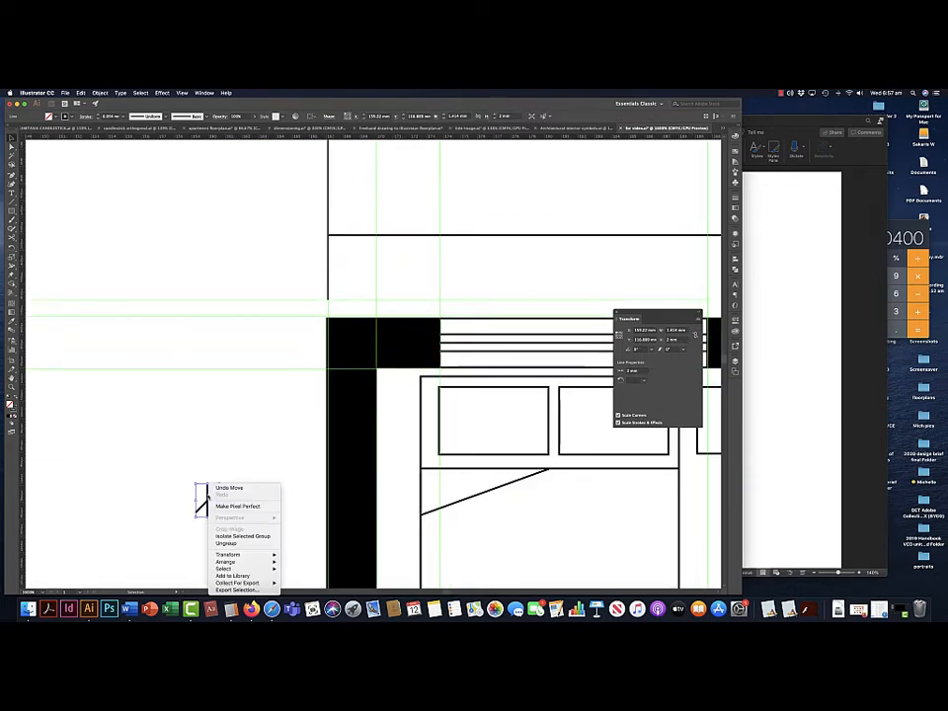
left_click(226, 543)
left_click(182, 465)
left_click_drag(207, 491, 323, 239)
left_click(293, 243)
scroll(293, 243, "up", 2)
Step: Paste a copy of the diagonal tick and place it on the upper dimension line's right end
key("super+v")
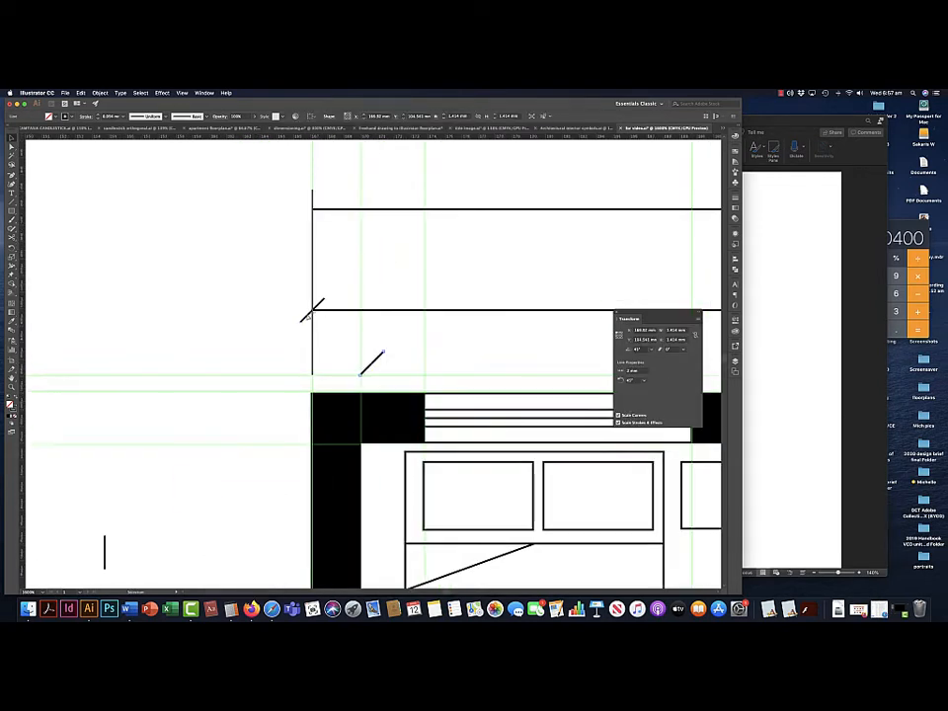
scroll(283, 233, "right", 10)
left_click_drag(371, 363, 357, 217)
key("super+v")
scroll(387, 231, "left", 15)
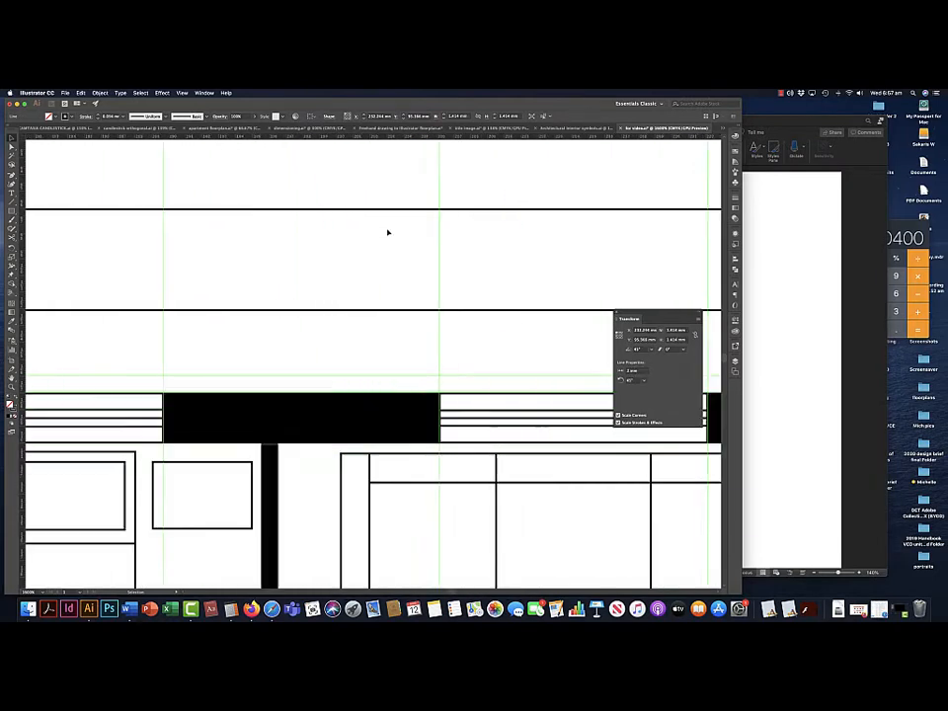
Step: Paste tick mark copies along the lower dimension line where the wall and window guides cross it
key("super+v")
left_click_drag(372, 361, 348, 342)
key("super+v")
scroll(301, 347, "right", 4)
key("super+v")
scroll(347, 342, "right", 8)
key("super+v")
left_click_drag(372, 359, 464, 342)
key("super+v")
Step: Duplicate a tick mark for the vertical dimension and delete the spare element
key("super+minus")
key("super+minus")
key("super+minus")
key("super+minus")
key("super+equal")
key("super+equal")
key("super+equal")
left_click(387, 301)
left_click_drag(320, 284, 219, 229, "alt")
left_click(370, 279)
key("Delete")
left_click(284, 257)
Step: Paste a copy of the reversed diagonal tick and place it on the lower end of the vertical dimension line
scroll(321, 285, "left", 6)
scroll(320, 286, "down", 4)
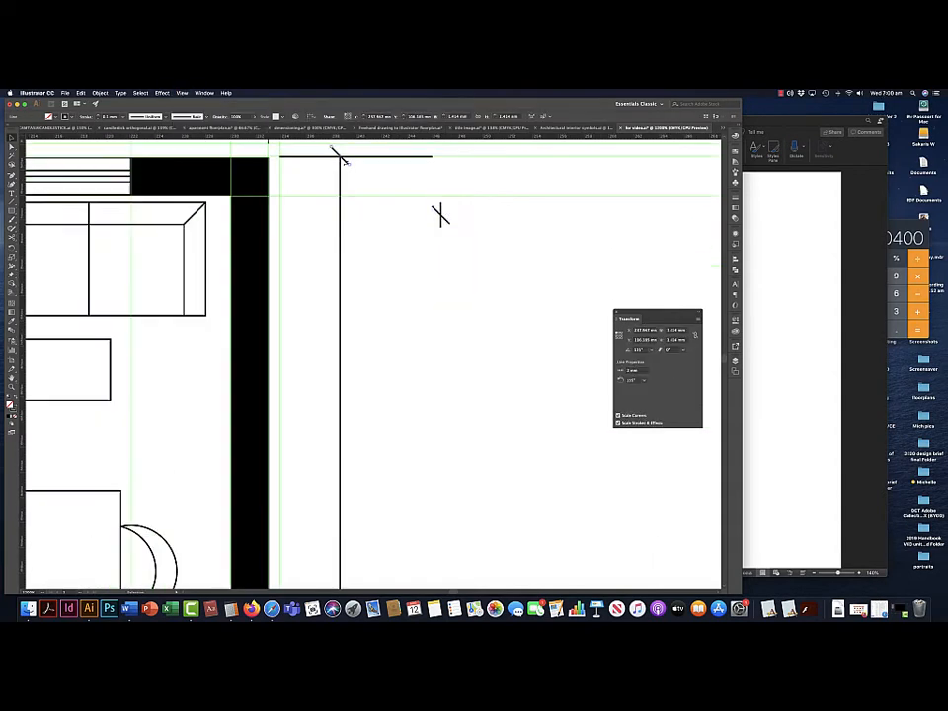
scroll(440, 211, "up", 12)
key("super+v")
left_click_drag(372, 359, 340, 455)
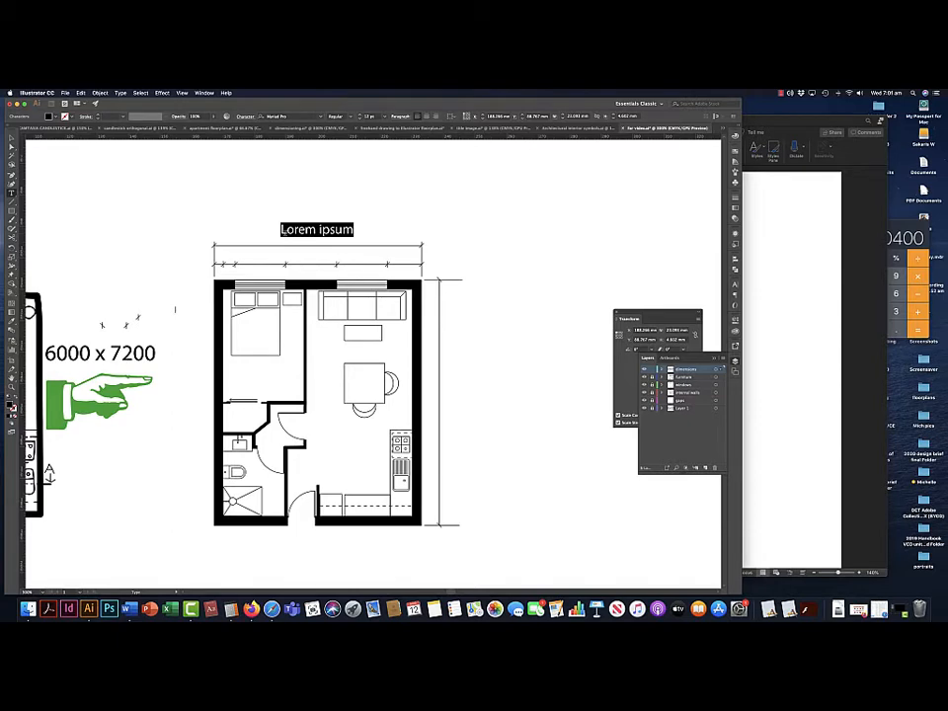
Step: Enter 6000 as the overall width label and move it to the middle of the upper dimension line
type("6000")
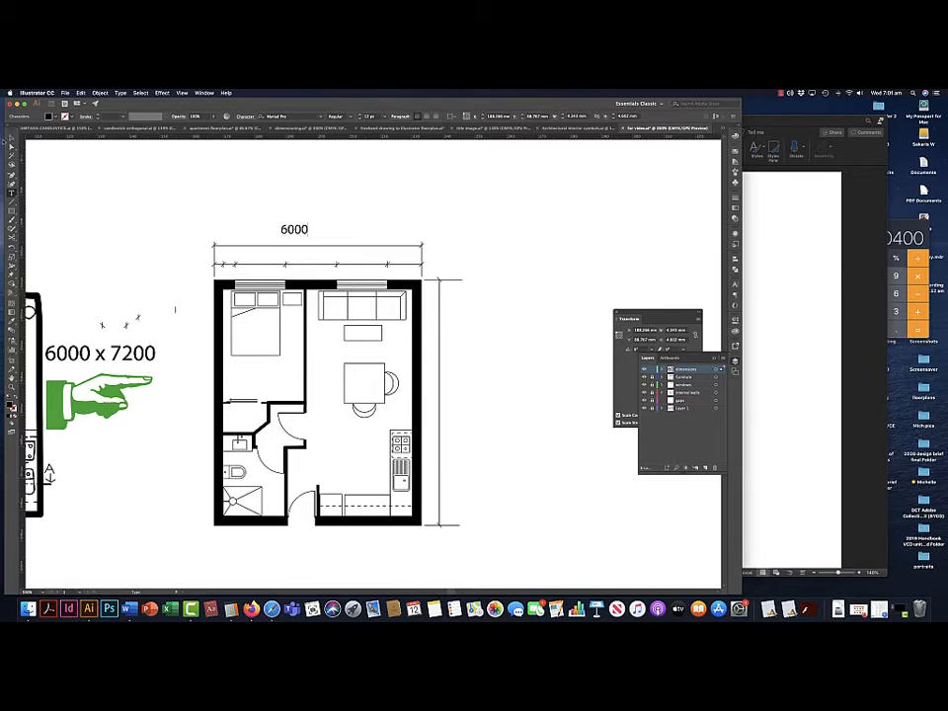
left_click(11, 138)
left_click_drag(295, 232, 310, 242)
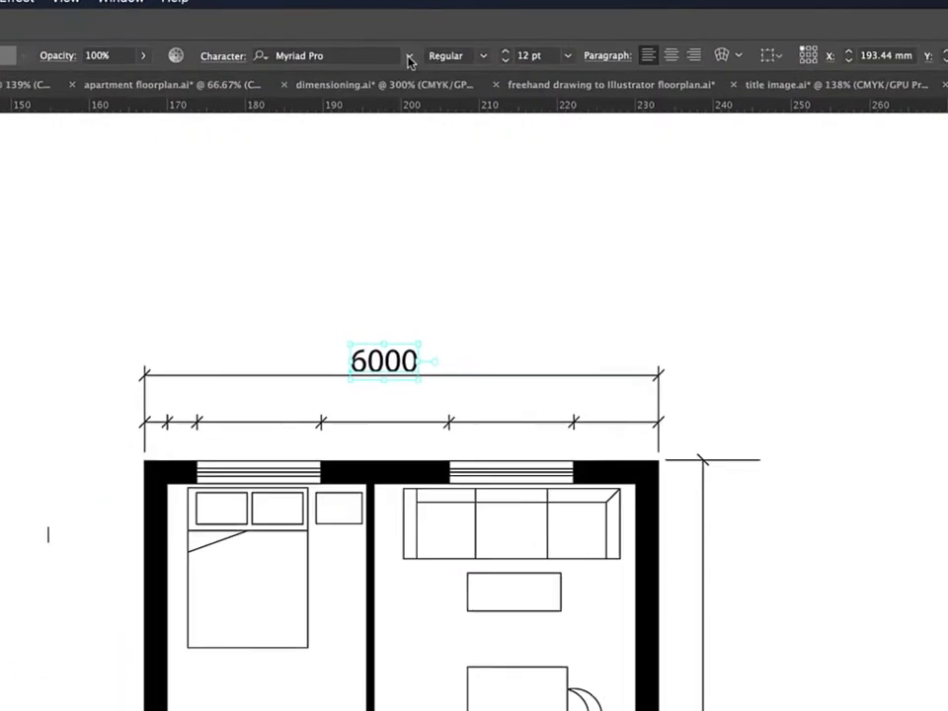
Step: Reduce the 6000 label's font size to 5 pt
left_click(372, 80)
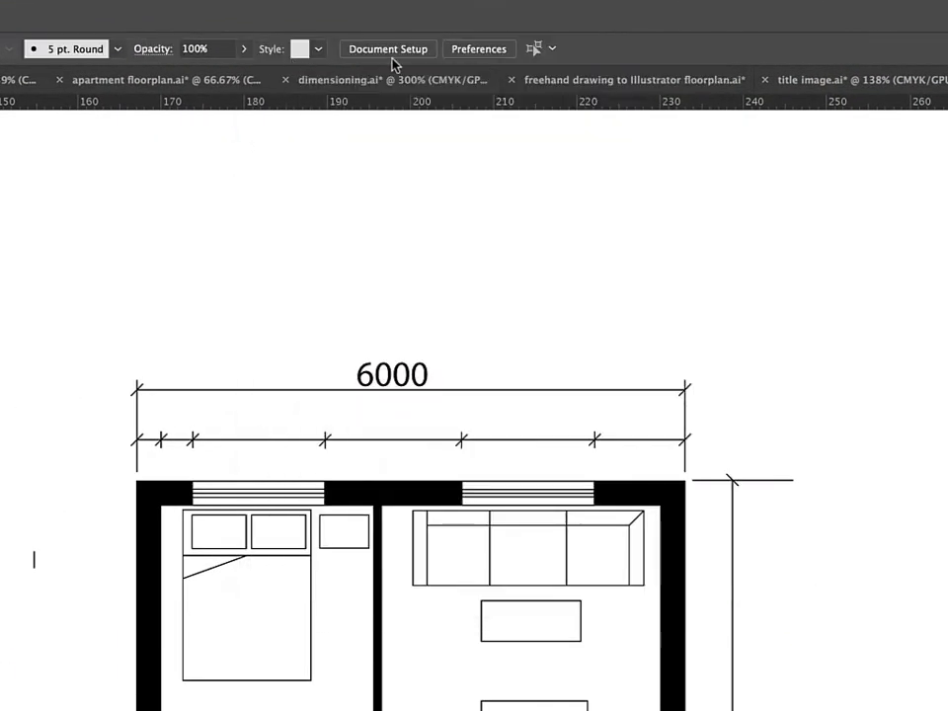
left_click(400, 373)
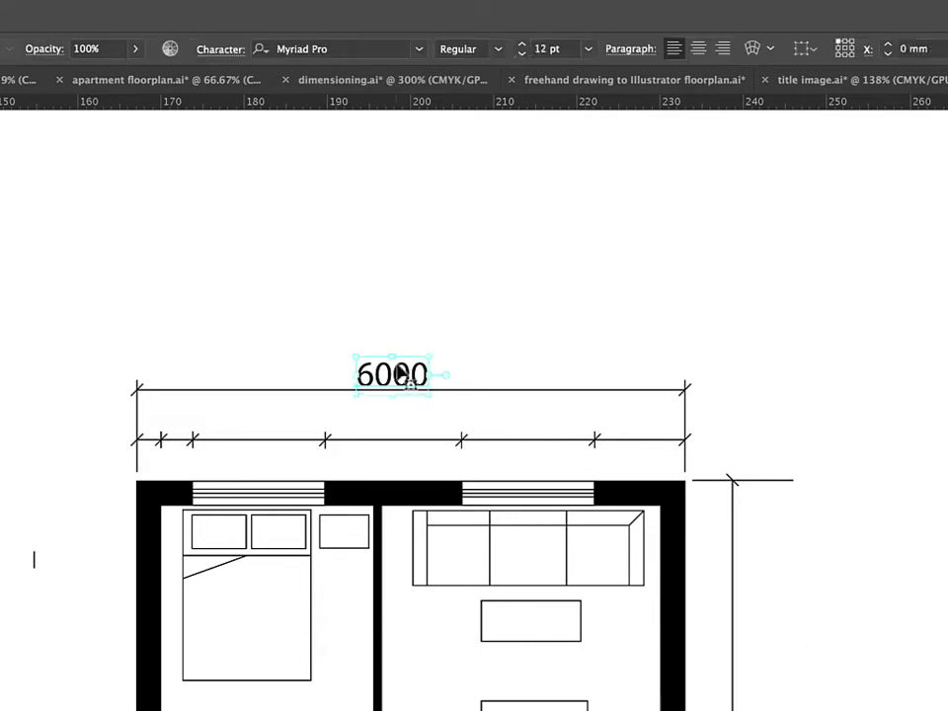
left_click(521, 56)
left_click(522, 57)
left_click(521, 56)
left_click(522, 56)
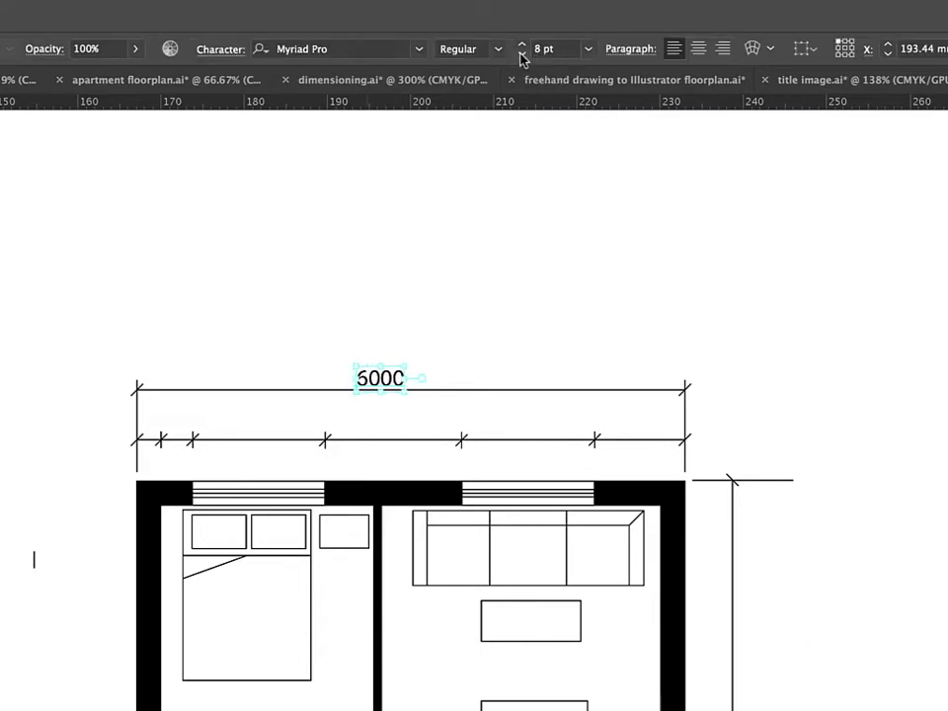
left_click(521, 56)
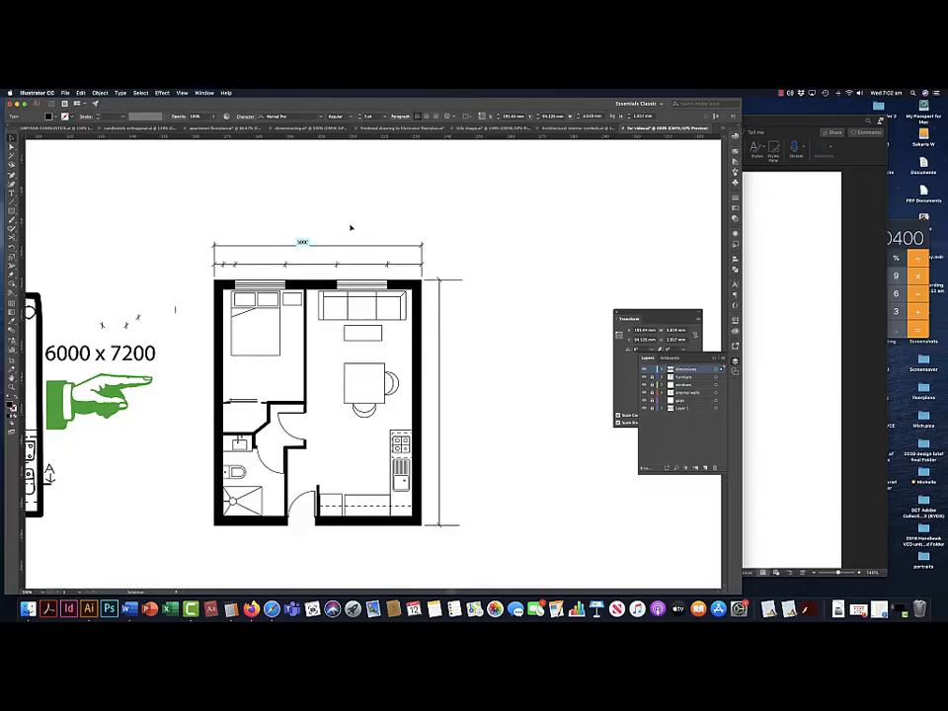
Step: Draw a measuring rectangle about 16.2 × 3 mm over the wall between the two windows and bring the Transform panel near it
left_click(321, 233)
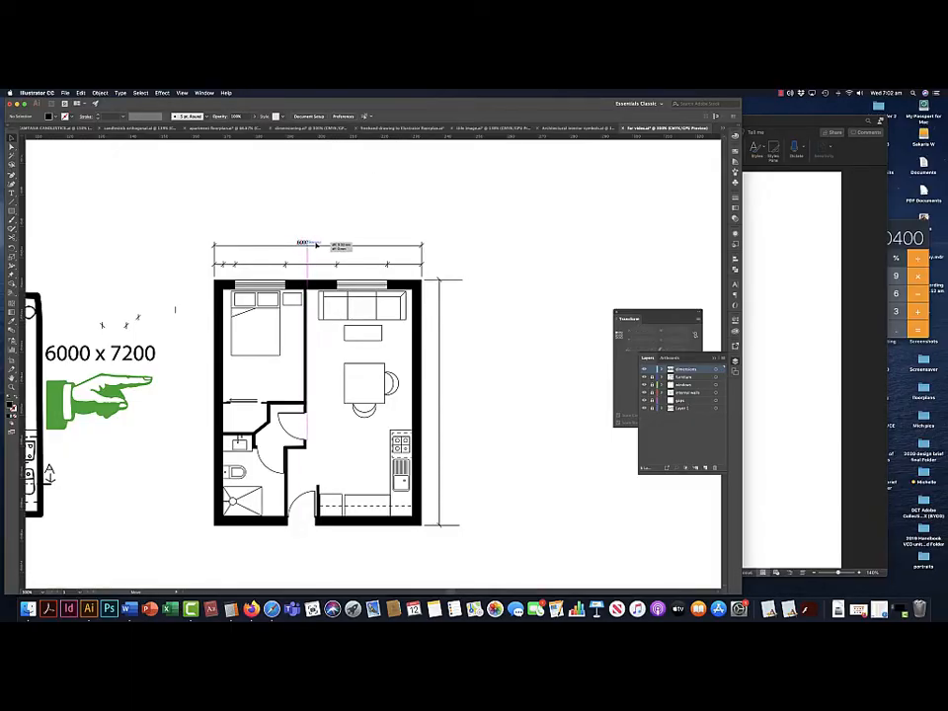
left_click(309, 243)
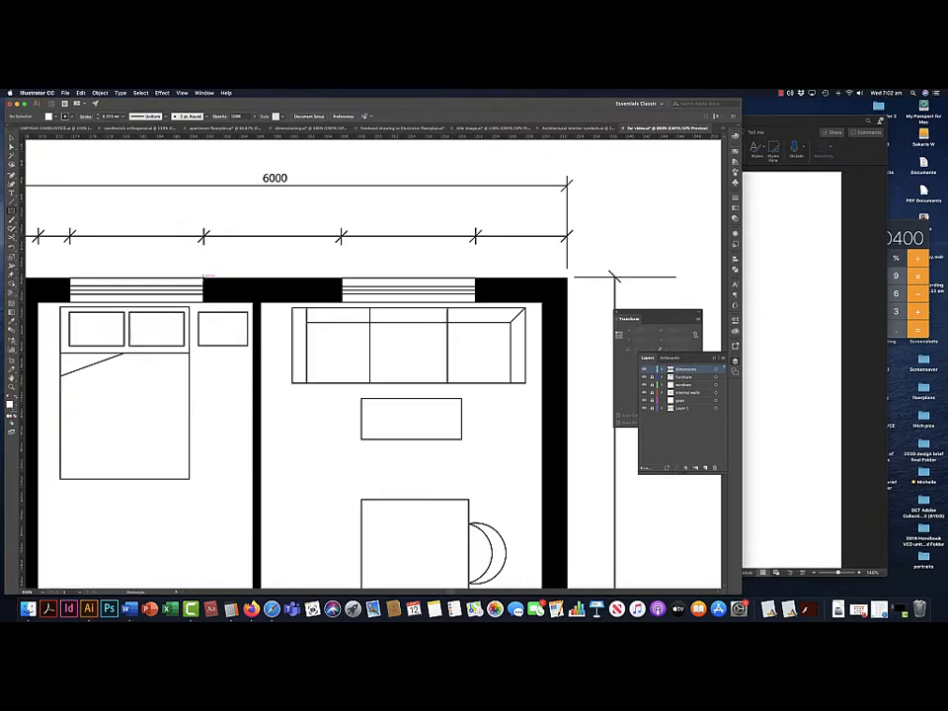
left_click_drag(203, 279, 342, 302)
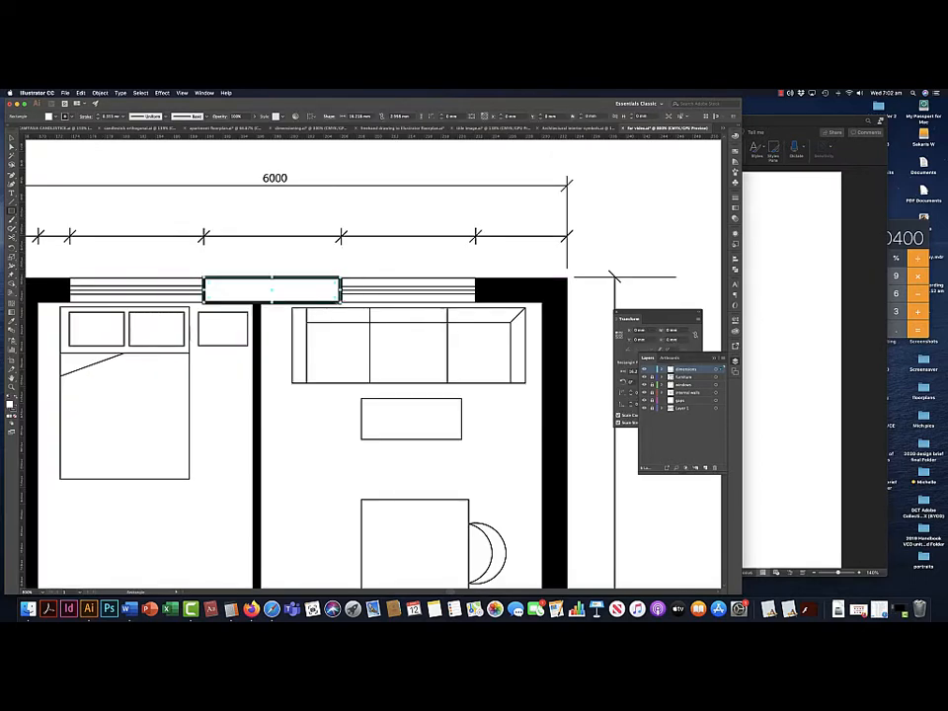
left_click_drag(666, 318, 418, 311)
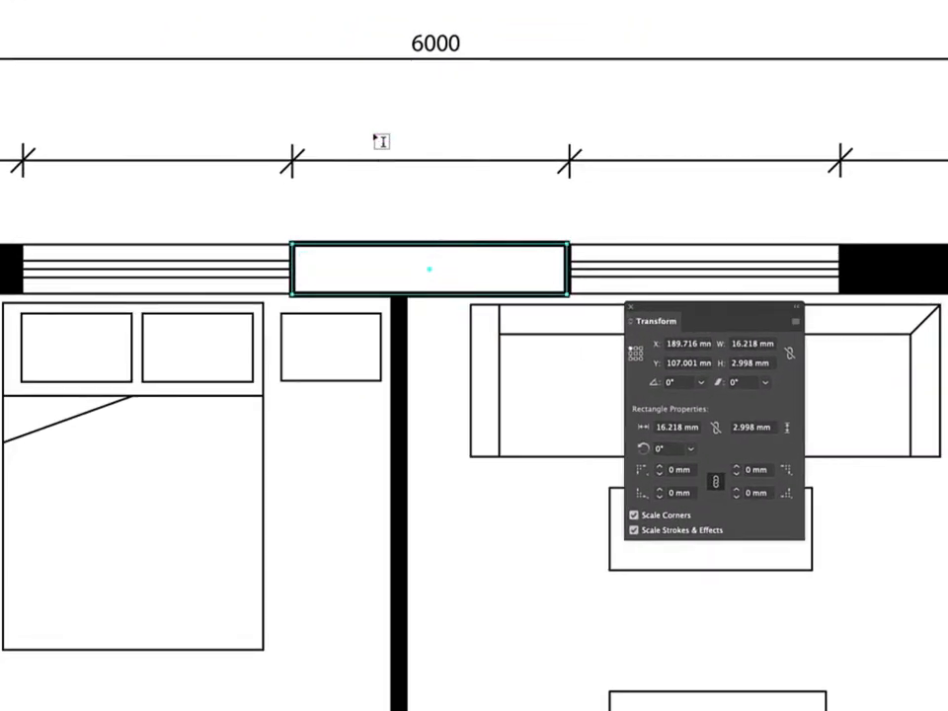
Step: Add a 1600 label above the lower dimension line for the wall section between the windows
left_click(406, 131)
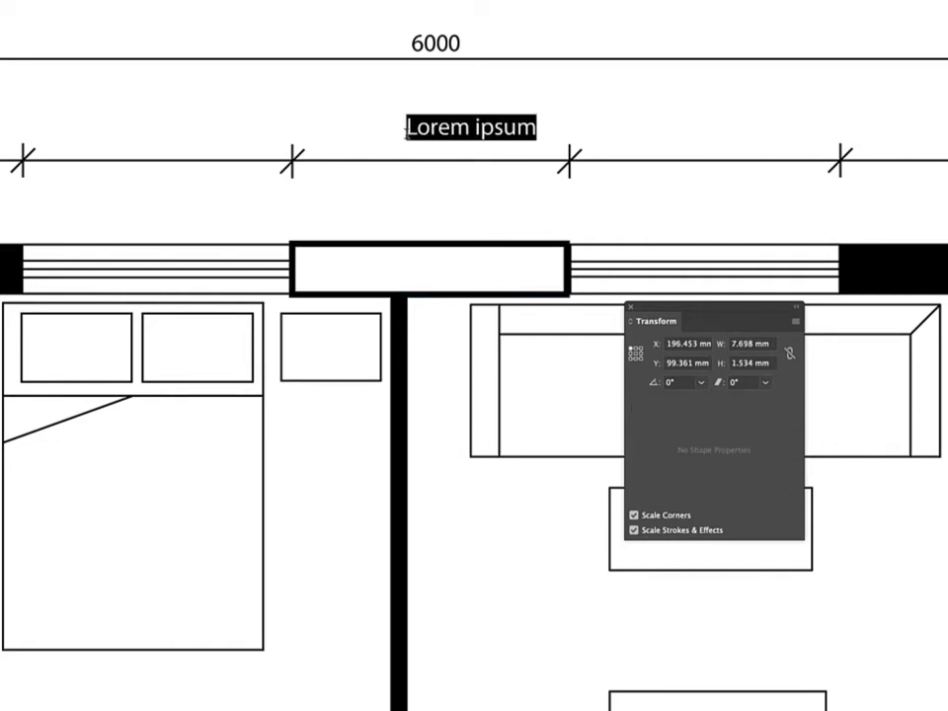
type("1612")
key("BackSpace")
key("BackSpace")
type("00")
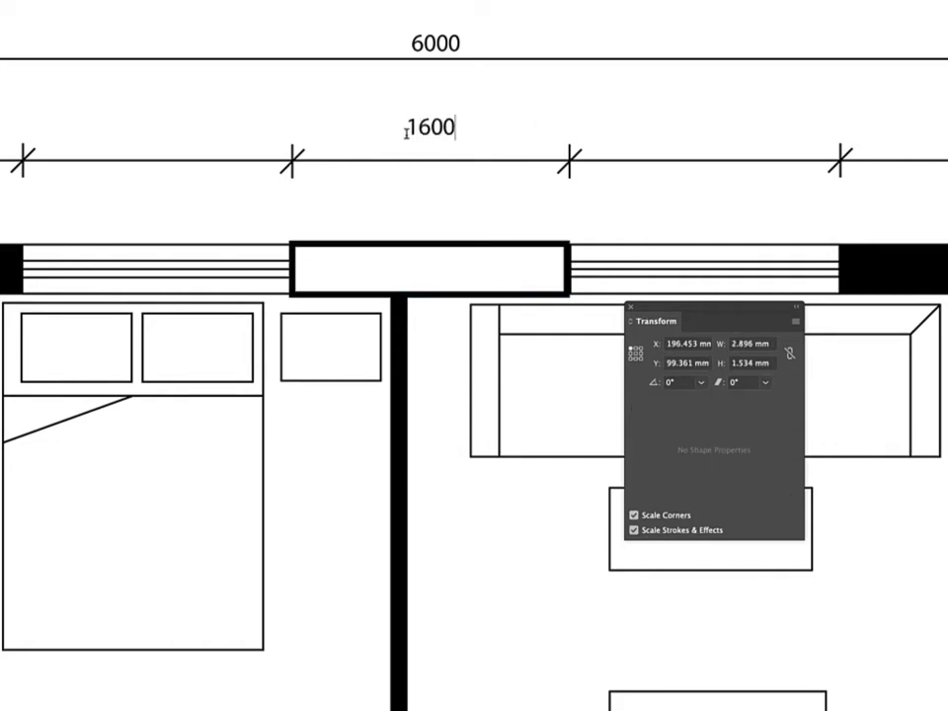
key("Escape")
Step: Move the measuring rectangle over the bedroom window, remove its fill and narrow it to about 16.1 mm to match the window
left_click_drag(457, 249, 203, 255)
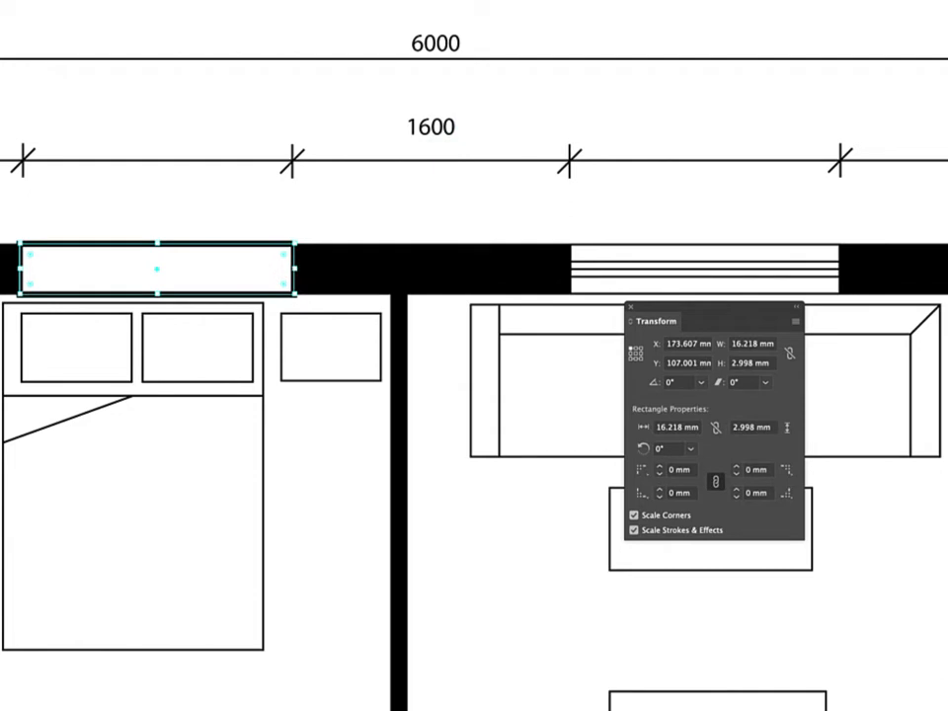
key("super+[")
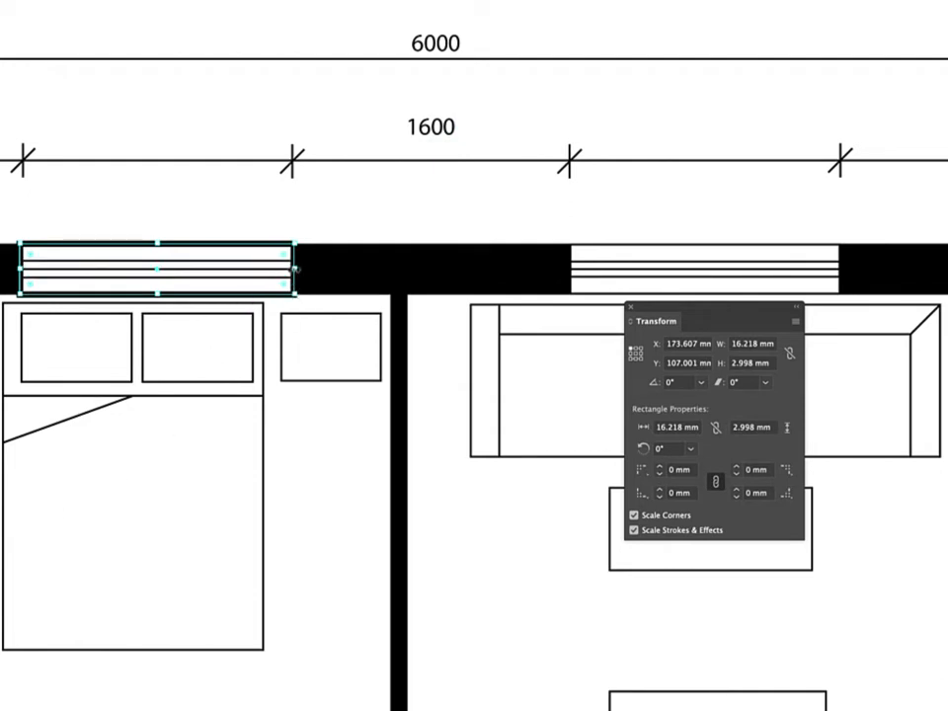
mouse_move(294, 268)
left_mouse_down()
mouse_move(278, 267)
mouse_move(291, 268)
left_mouse_up()
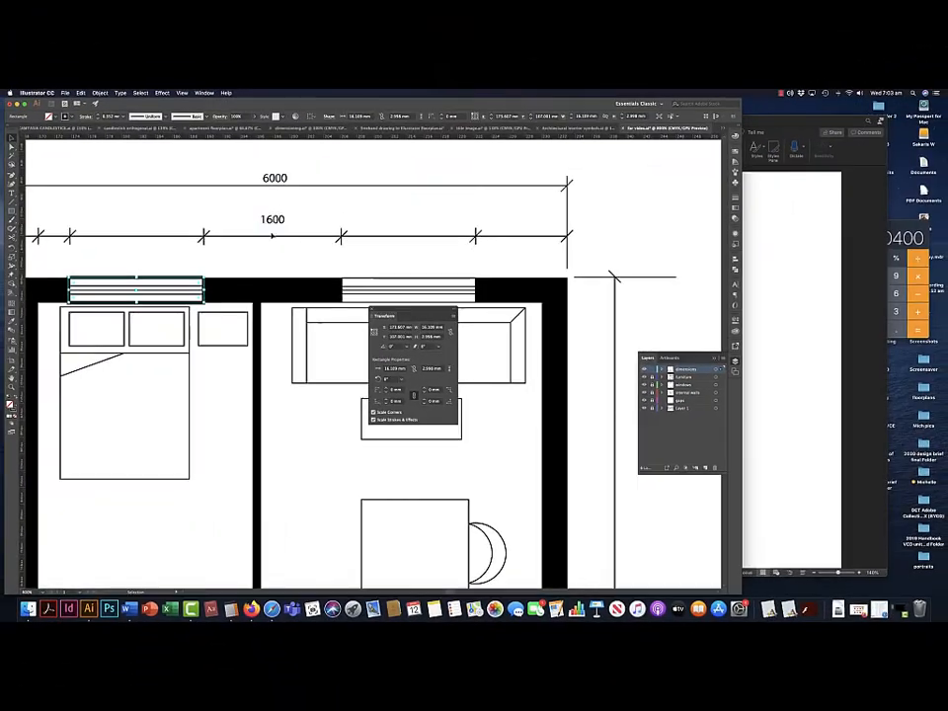
Step: Copy the 1600 label above both window segments and adjust the middle 1600 label's position to line up with them
left_click(275, 224)
key("super+c")
key("super+v")
left_click_drag(363, 365, 123, 228)
key("super+v")
left_click_drag(363, 364, 407, 228)
left_click_drag(274, 222, 269, 226)
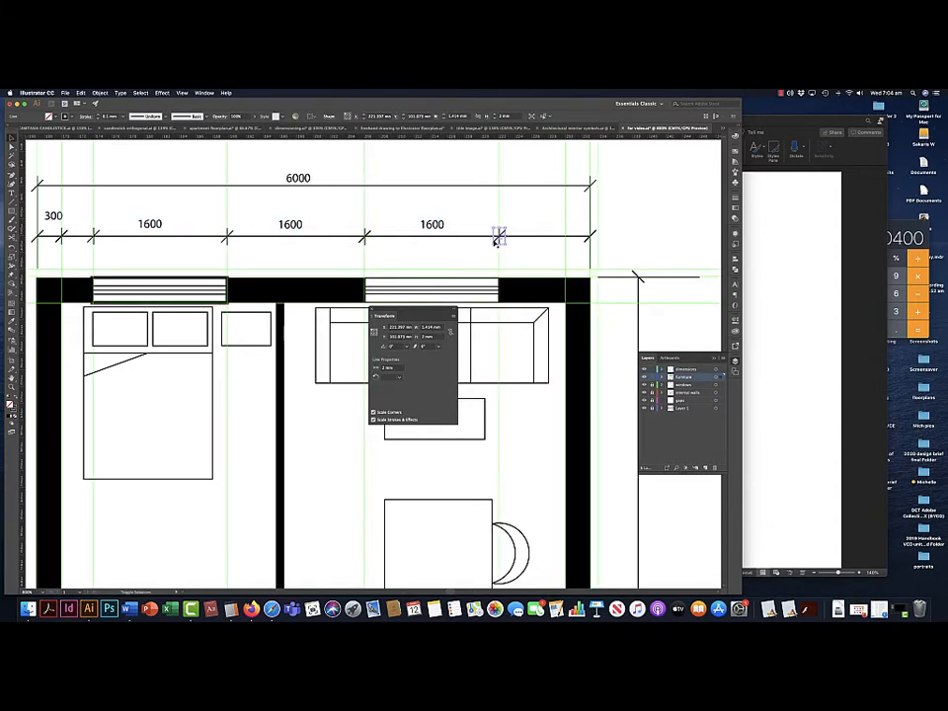
Step: Shift the diagonal tick along the lower dimension line to the guide at the right wall's inner face
key("shift+Right")
key("shift+Right")
key("shift+Right")
key("Left")
key("Left")
key("Left")
key("Left")
key("Left")
key("Left")
key("Left")
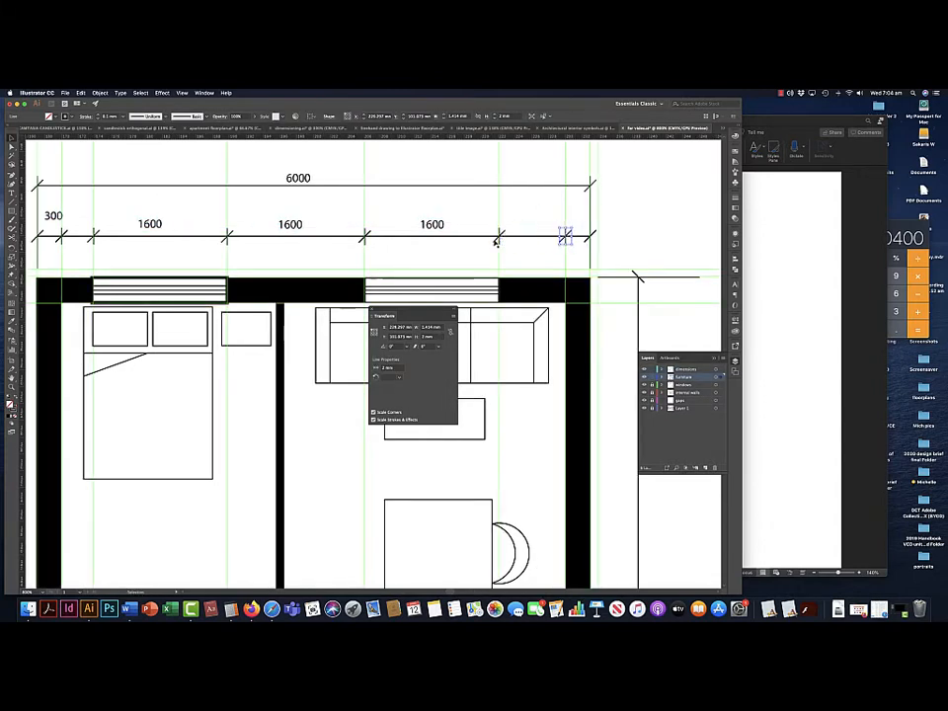
left_click(560, 244)
Step: Copy the 300 label and place it above the right wall's segment of the lower dimension line
left_click(52, 217)
key("super+c")
key("super+v")
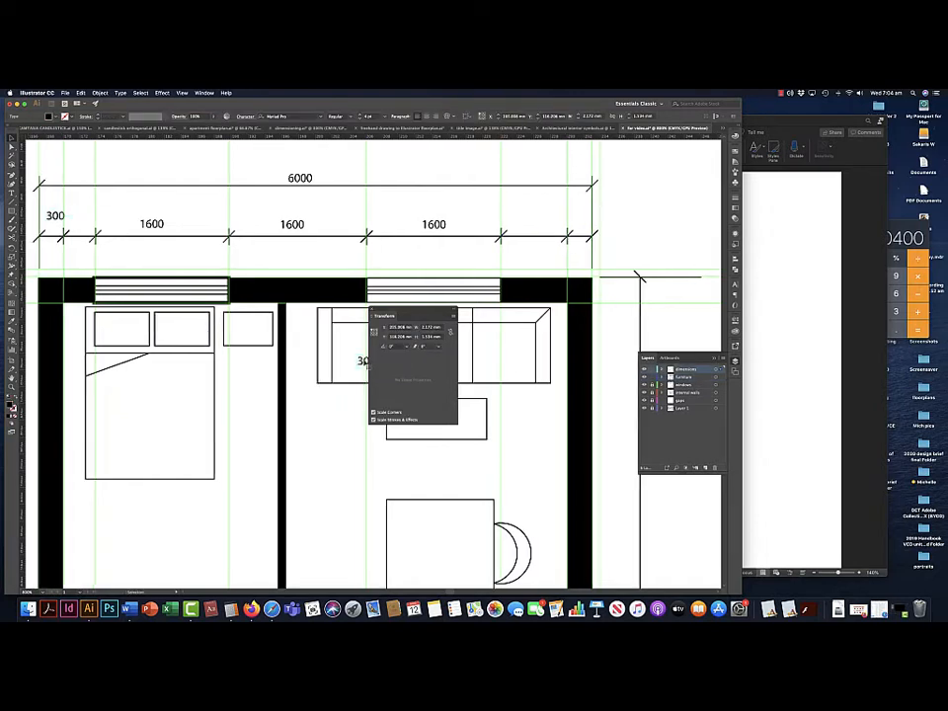
left_click_drag(362, 360, 580, 225)
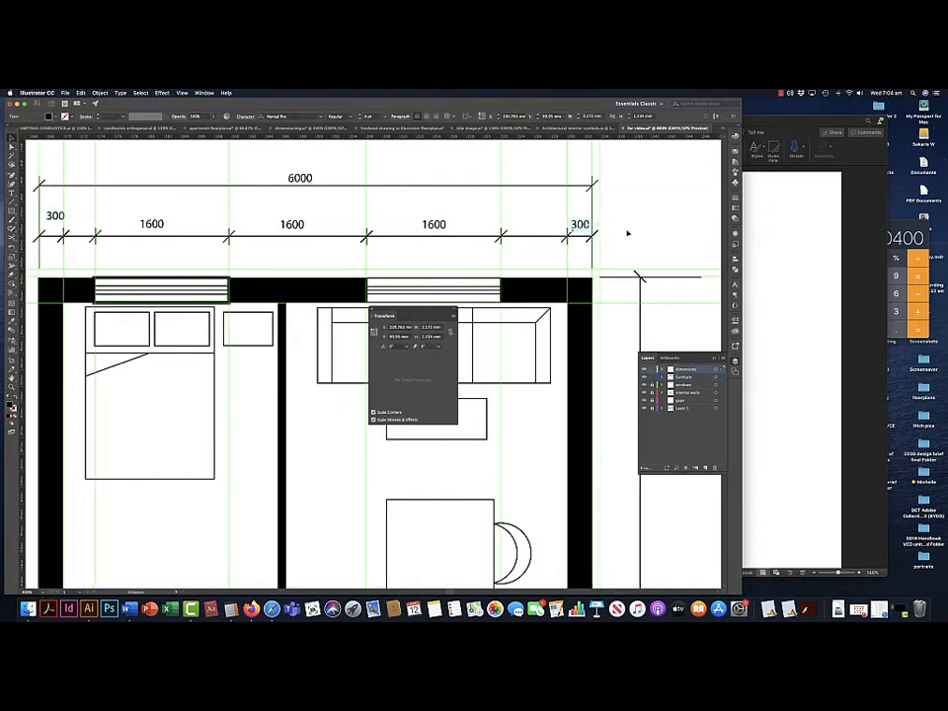
left_click(640, 233)
key("super+minus")
key("super+minus")
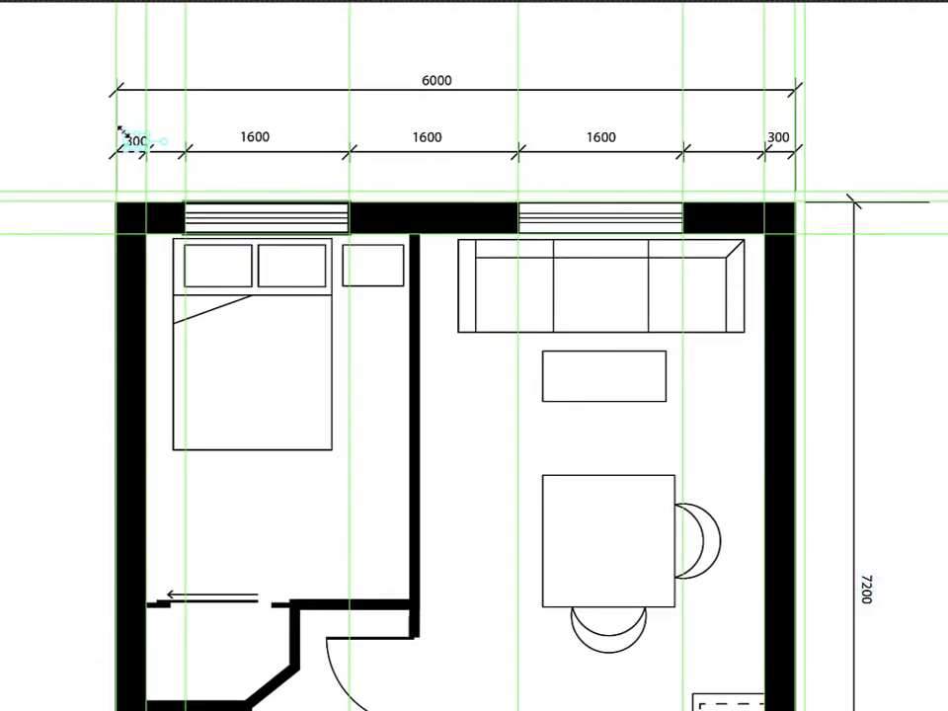
Step: Lower the three 1600 labels and the right 300 label together so they sit just above the dimension line
left_click(252, 140)
left_click(426, 140, "shift")
left_click(600, 140, "shift")
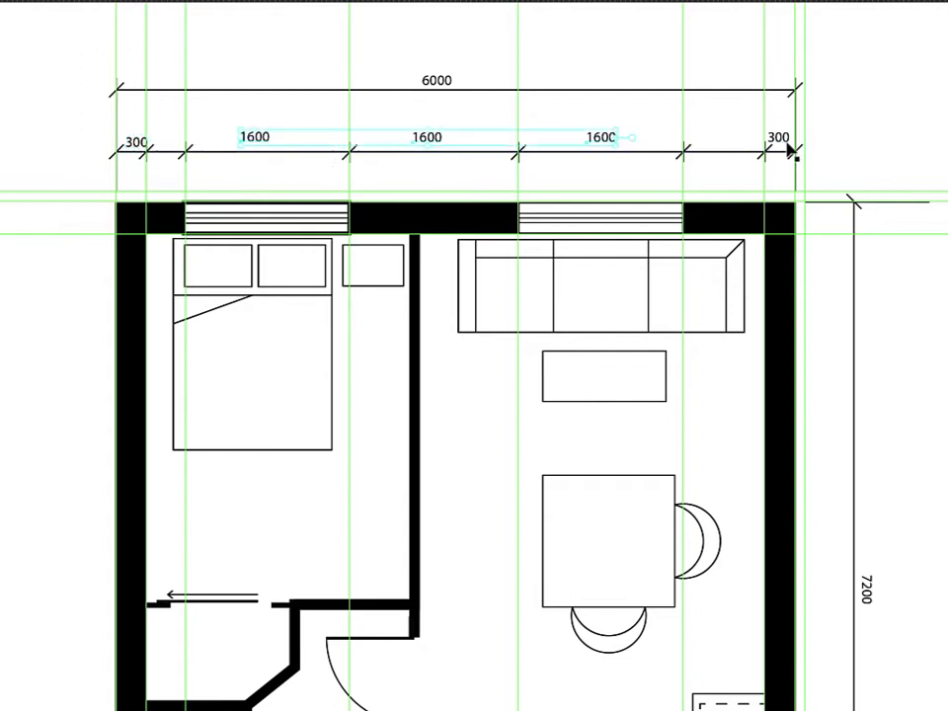
left_click(778, 141, "shift")
key("Down")
key("Down")
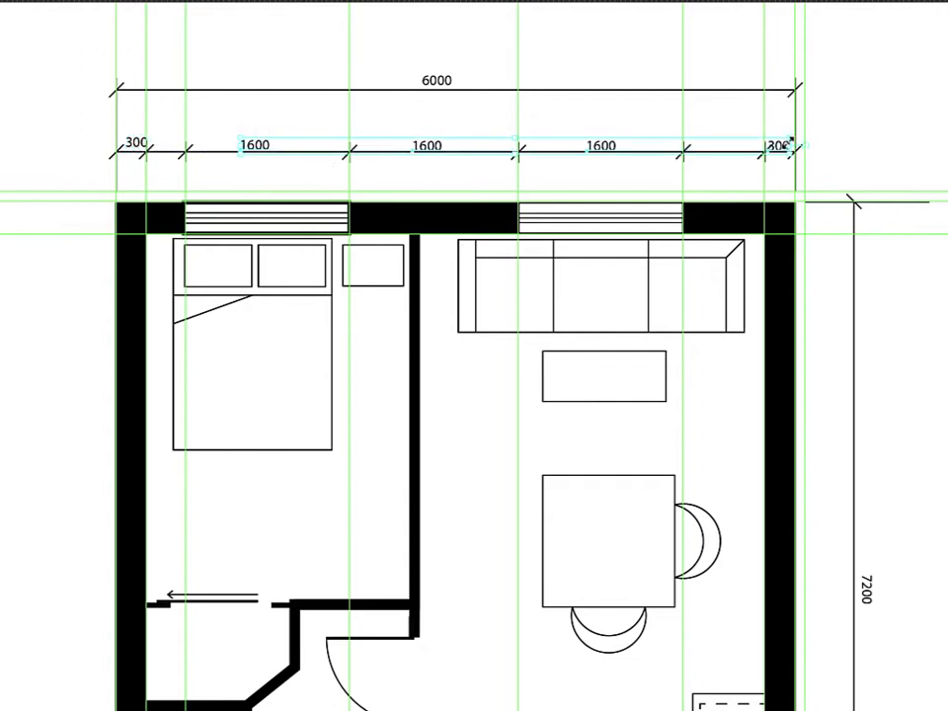
key("Up")
left_click(824, 157)
Step: Nudge the two 300 labels up slightly together
left_click(778, 147)
left_click(139, 150, "shift")
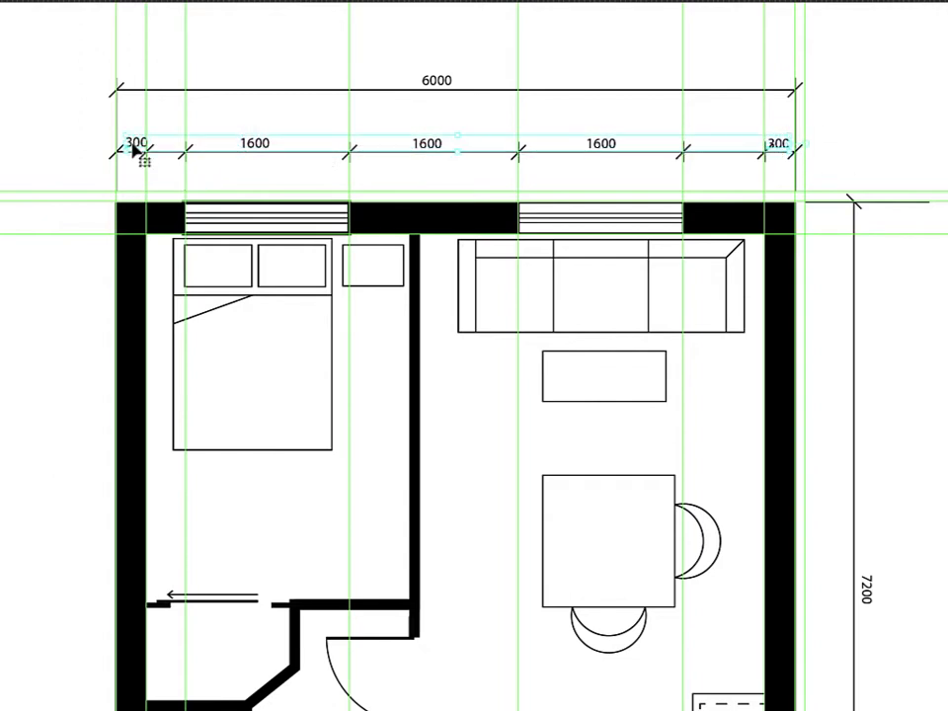
key("Up")
left_click(926, 131)
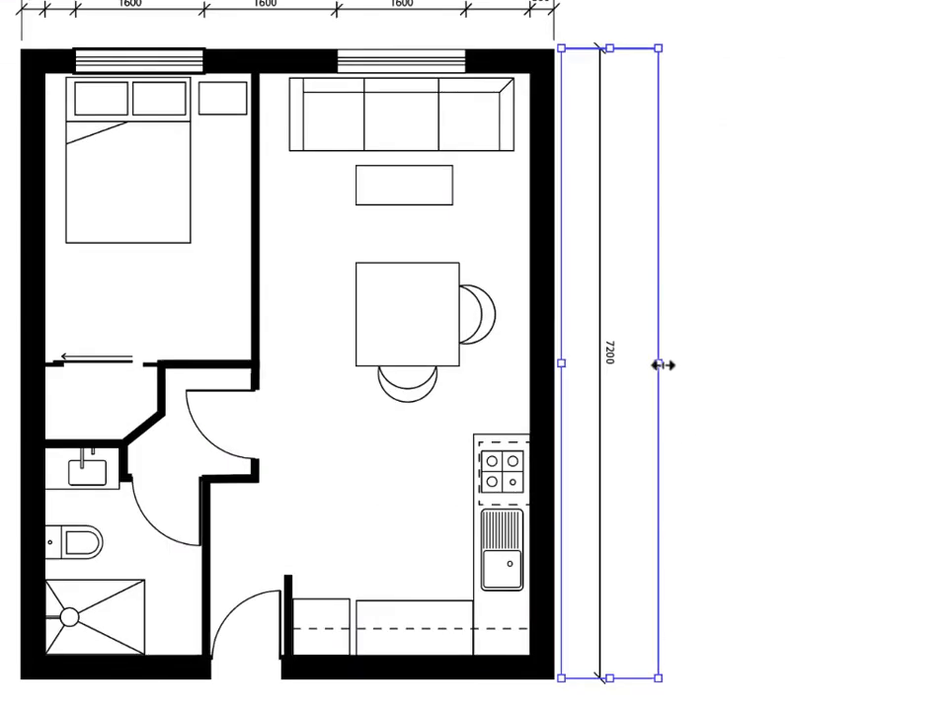
Step: Shorten the 7200 dimension's extension lines so they end just past the vertical dimension line
left_click_drag(659, 364, 611, 370)
left_click(738, 389)
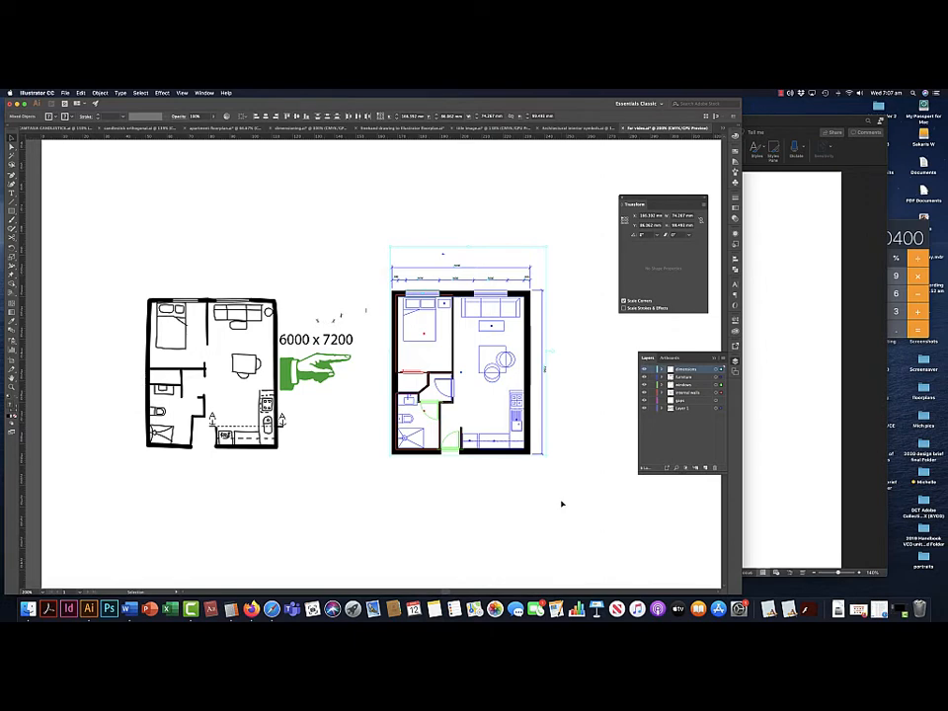
Step: Fit the empty second artboard to the window and paste the copied floor plan there
key("a")
key("v")
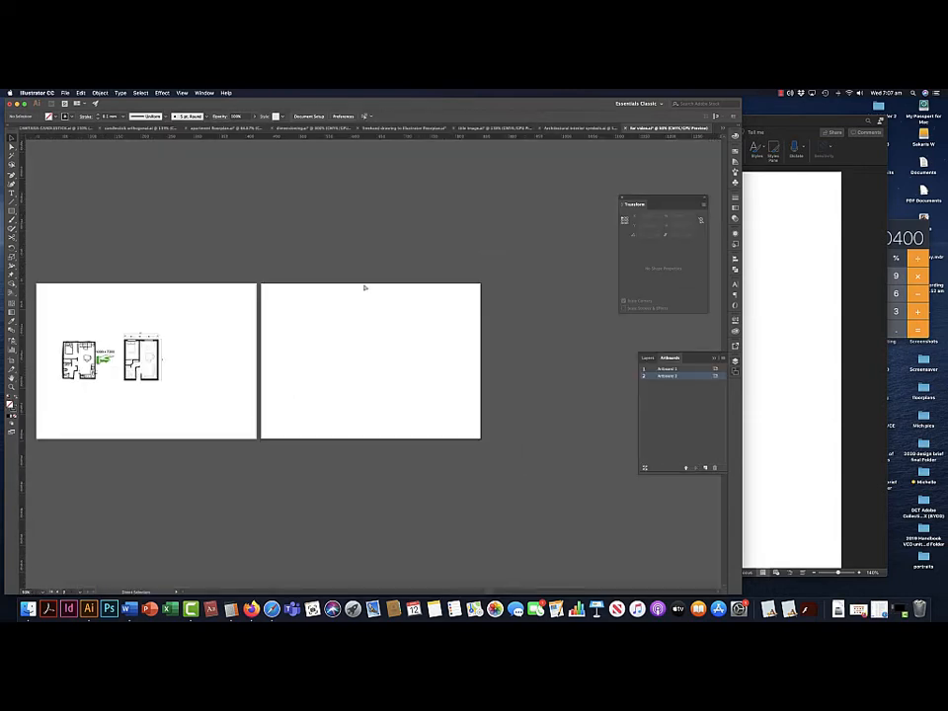
key("ctrl+0")
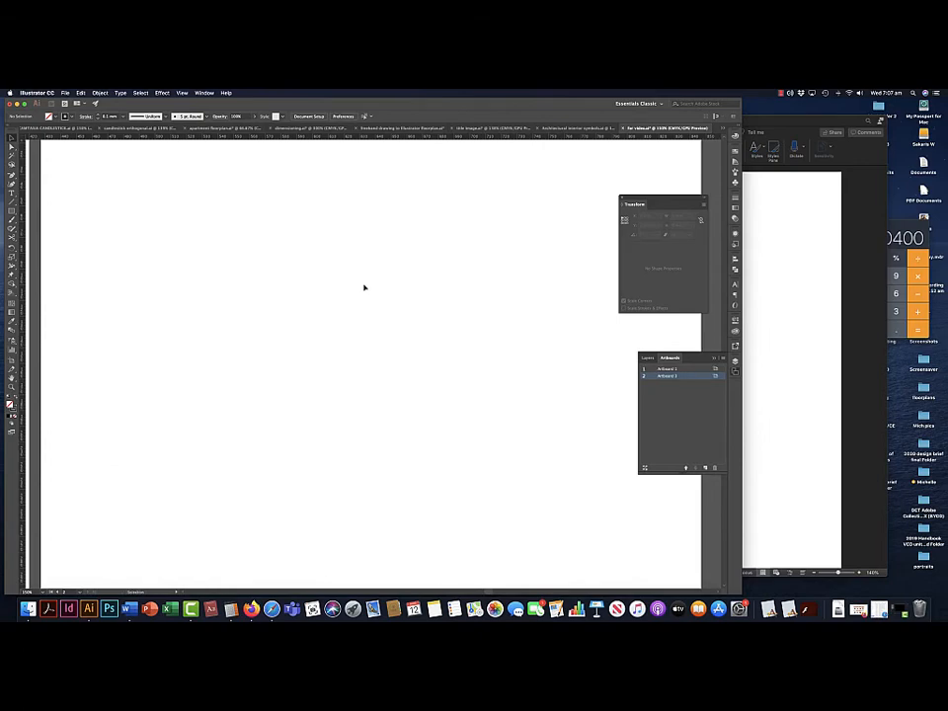
key("ctrl+v")
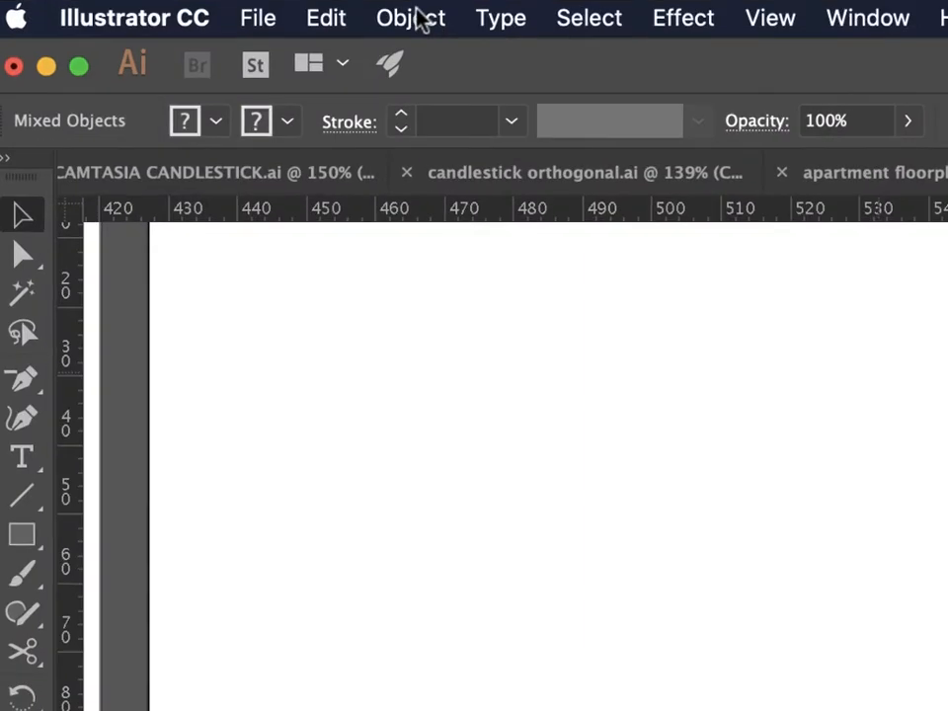
Step: Scale the pasted floor plan uniformly to 200%, with strokes and effects scaled too
left_click(99, 92)
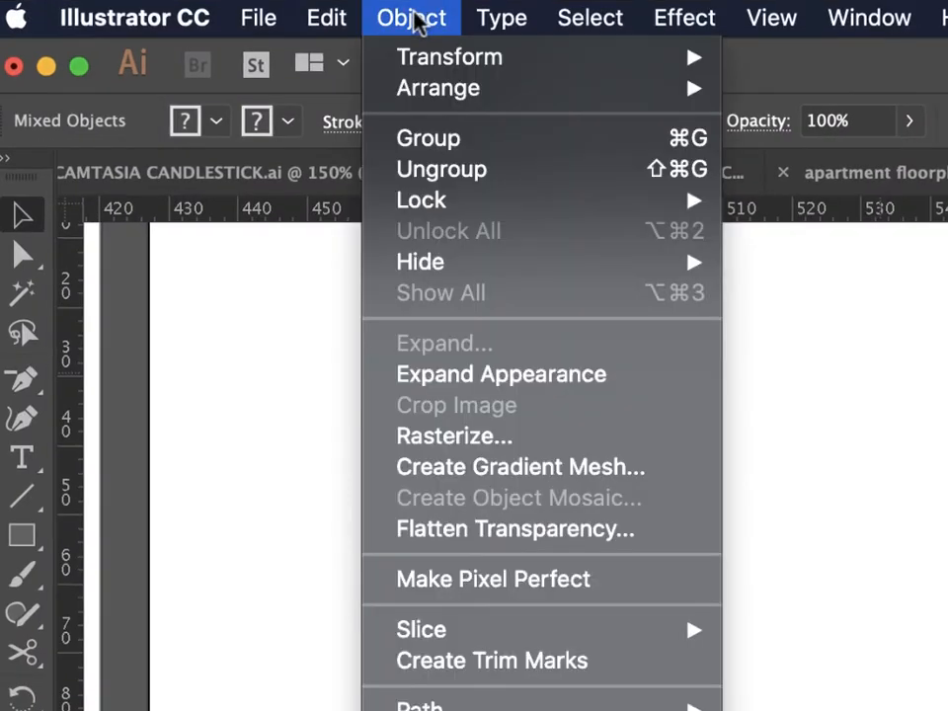
mouse_move(429, 59)
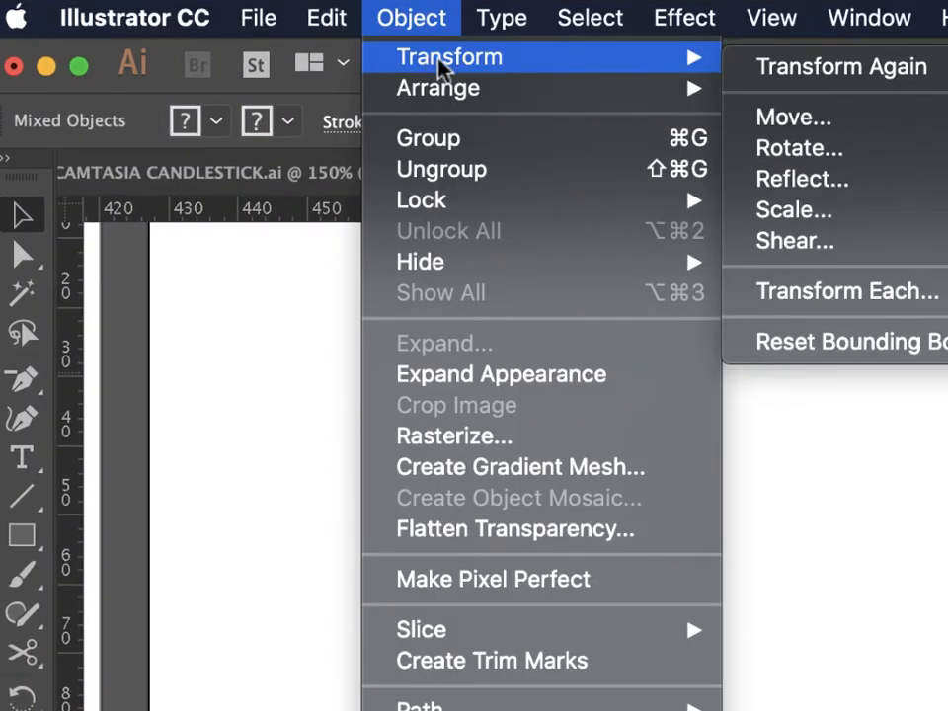
left_click(812, 212)
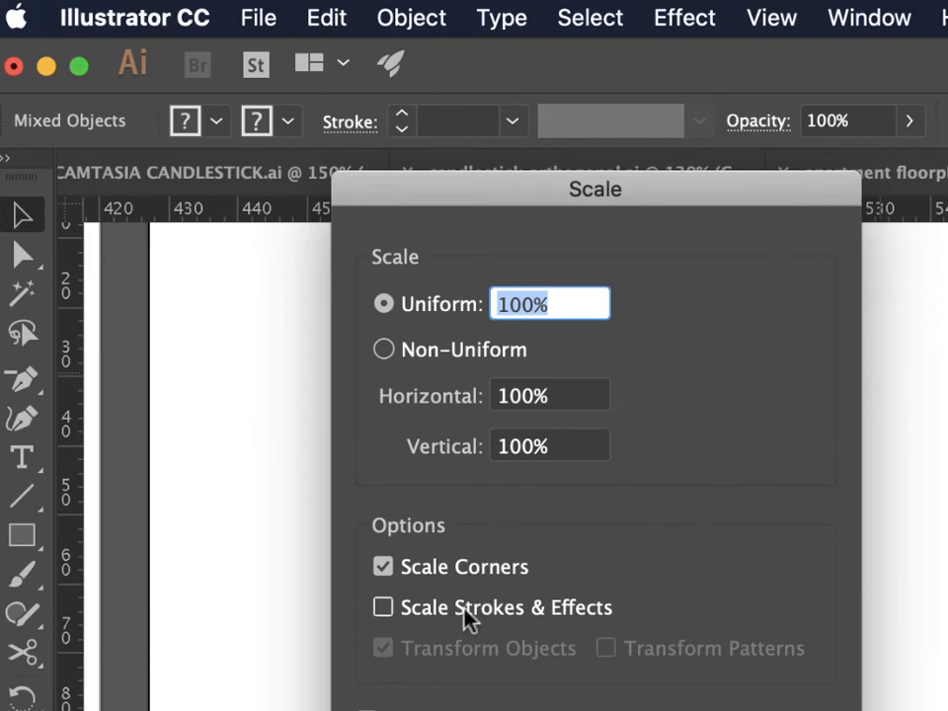
left_click(382, 607)
type("200")
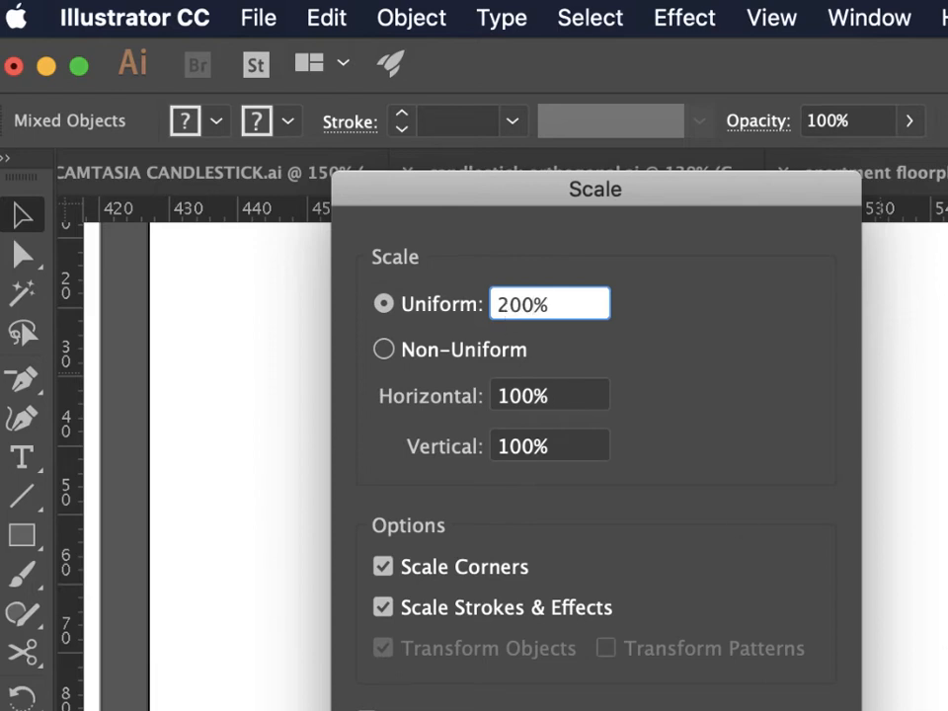
key("Return")
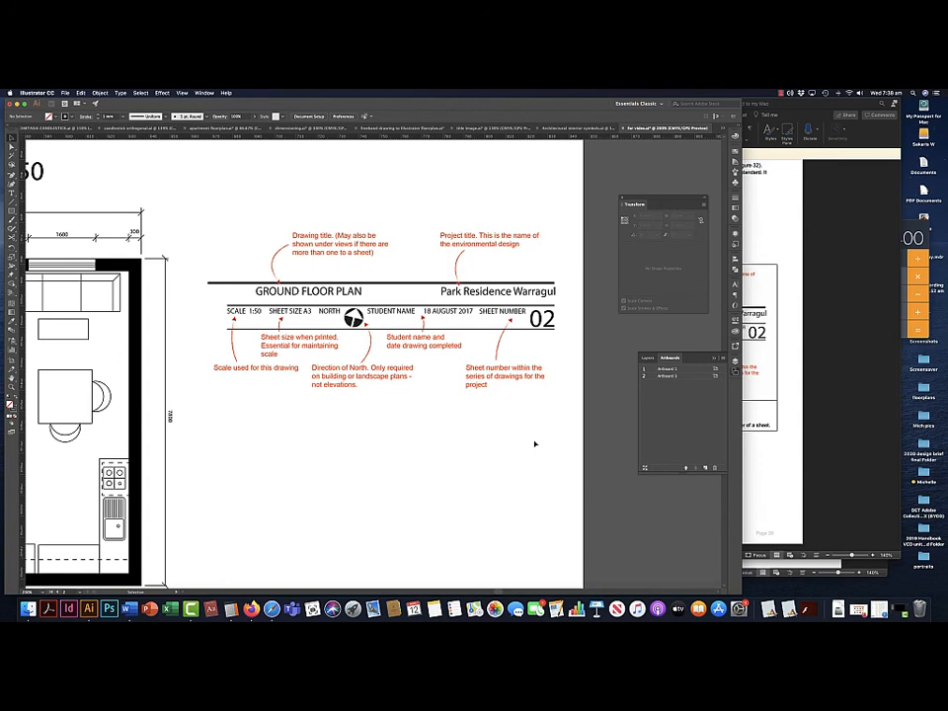
Step: Compare the annotated title block example and blank title lines with the drawing identification requirements in the Word specifications document
scroll(534, 444, "down", 10)
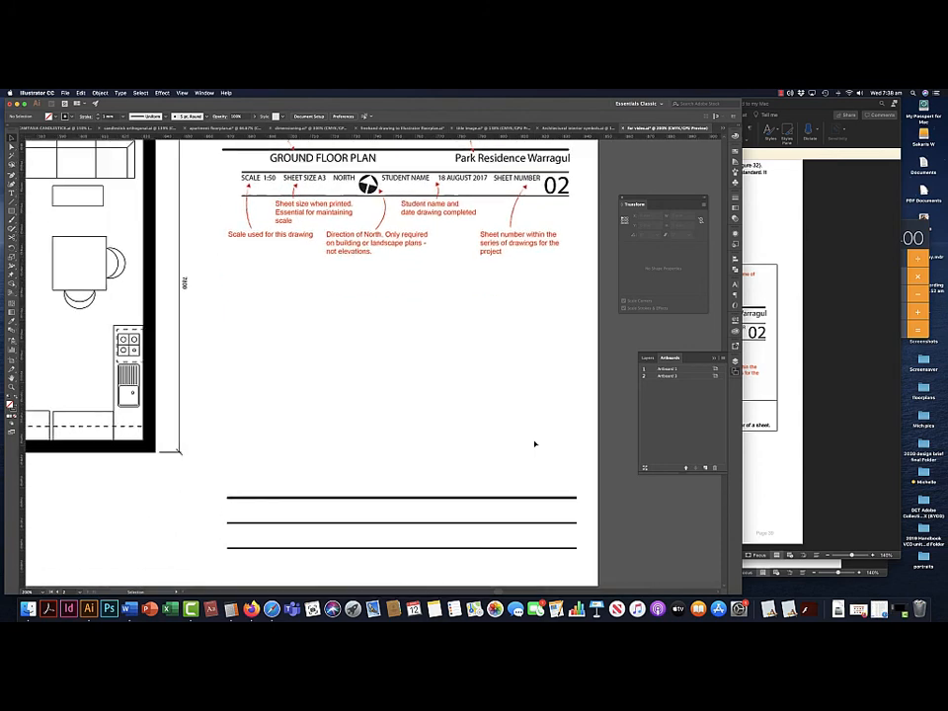
scroll(534, 443, "down", 3)
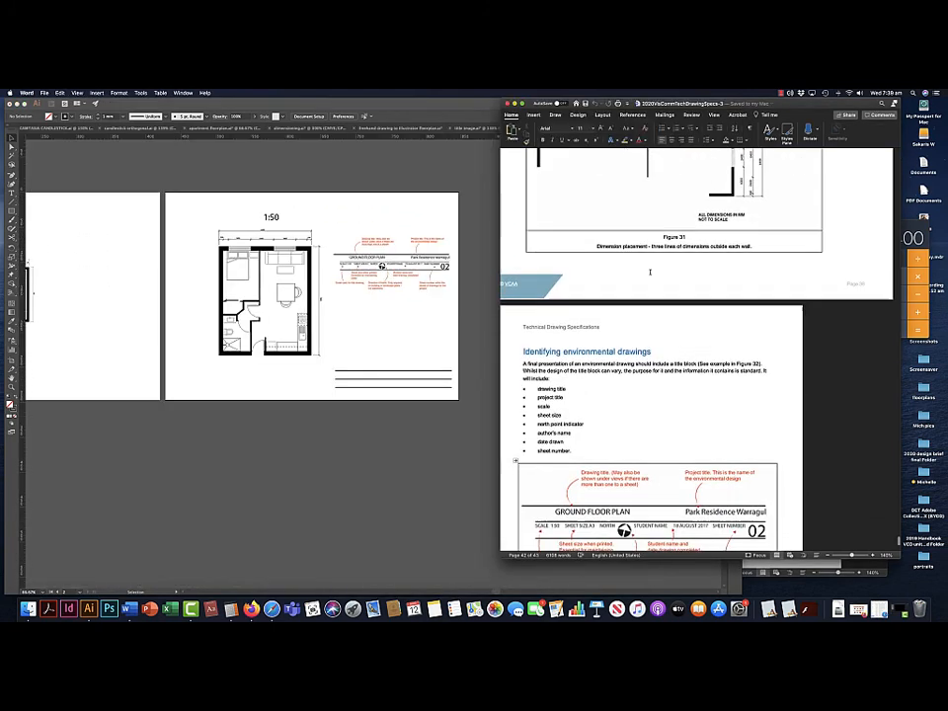
scroll(650, 272, "down", 5)
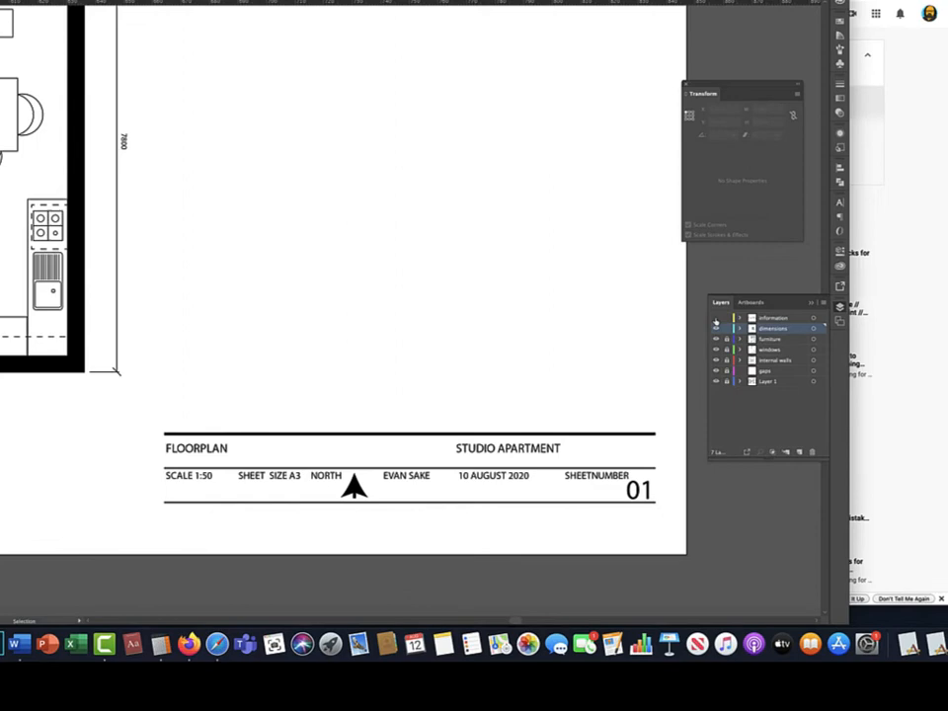
Step: Hide and reshow the information layer and the dimensions layer in turn to check which title block elements each holds
left_click(716, 317)
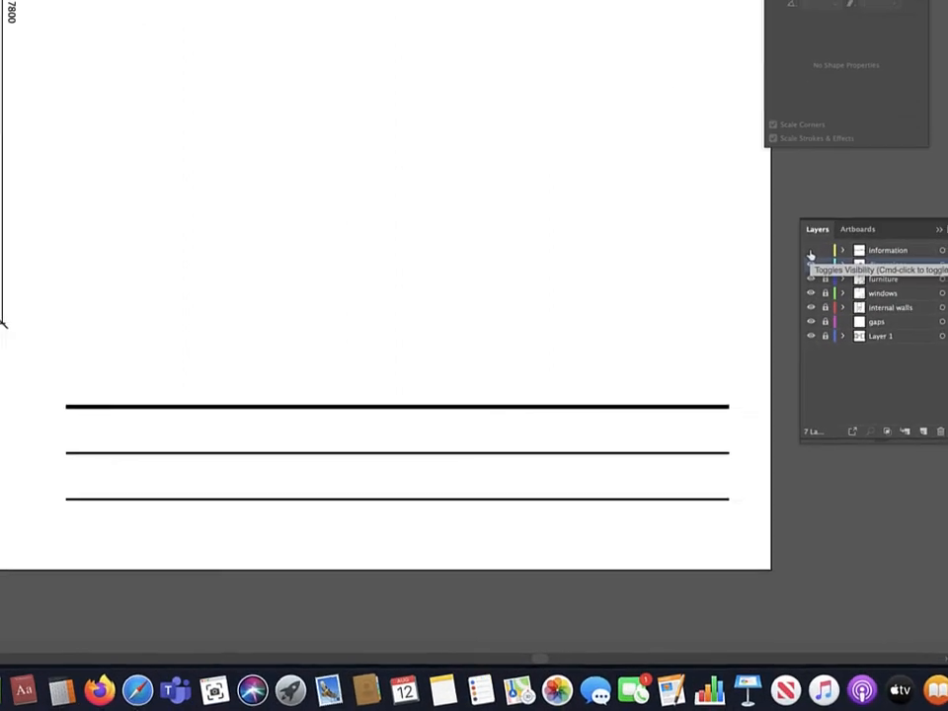
left_click(715, 317)
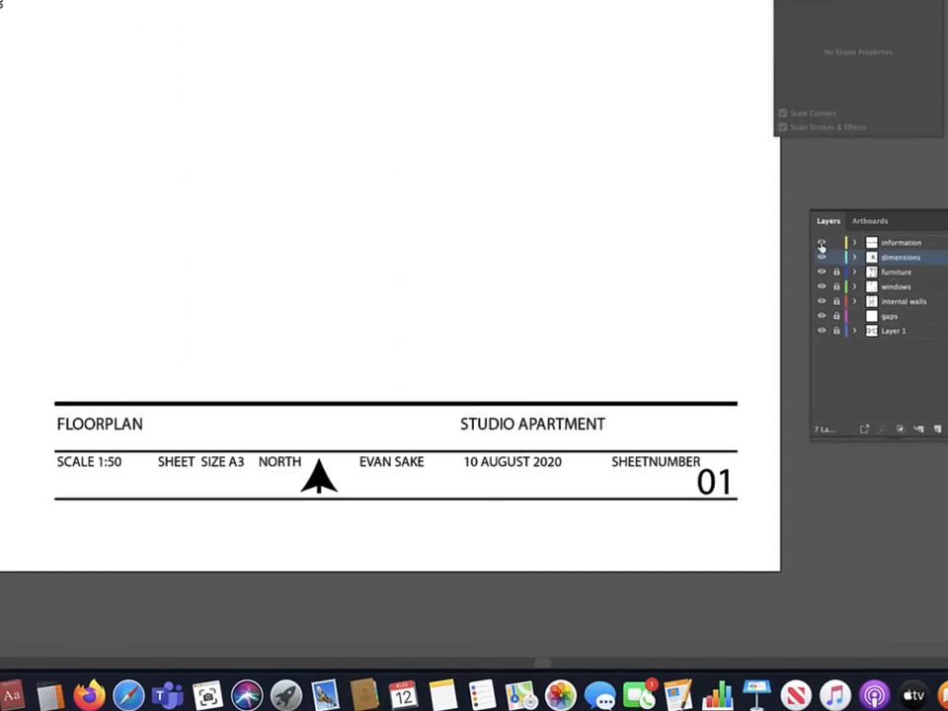
left_click(821, 259)
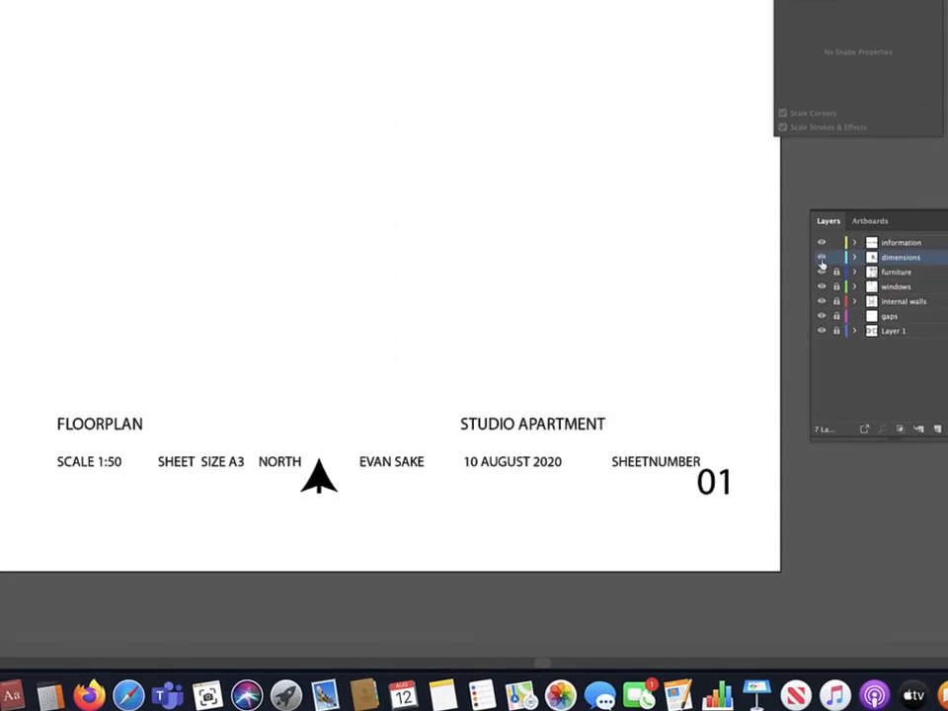
left_click(821, 258)
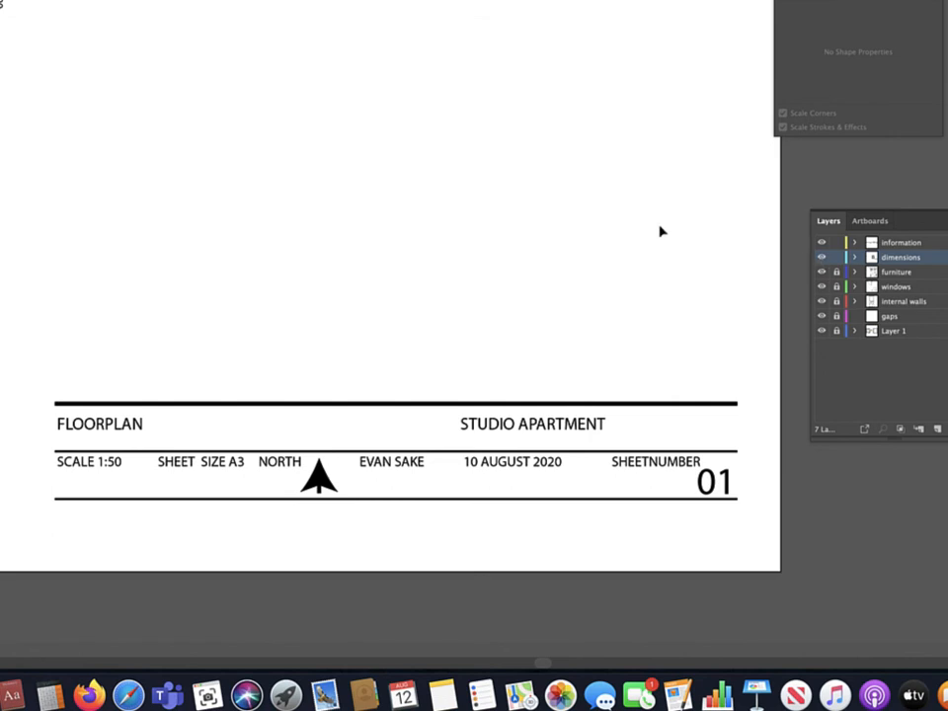
Step: Lock the dimensions layer and select the title block's text entries on the information layer
left_click(836, 258)
left_click_drag(657, 376, 660, 509)
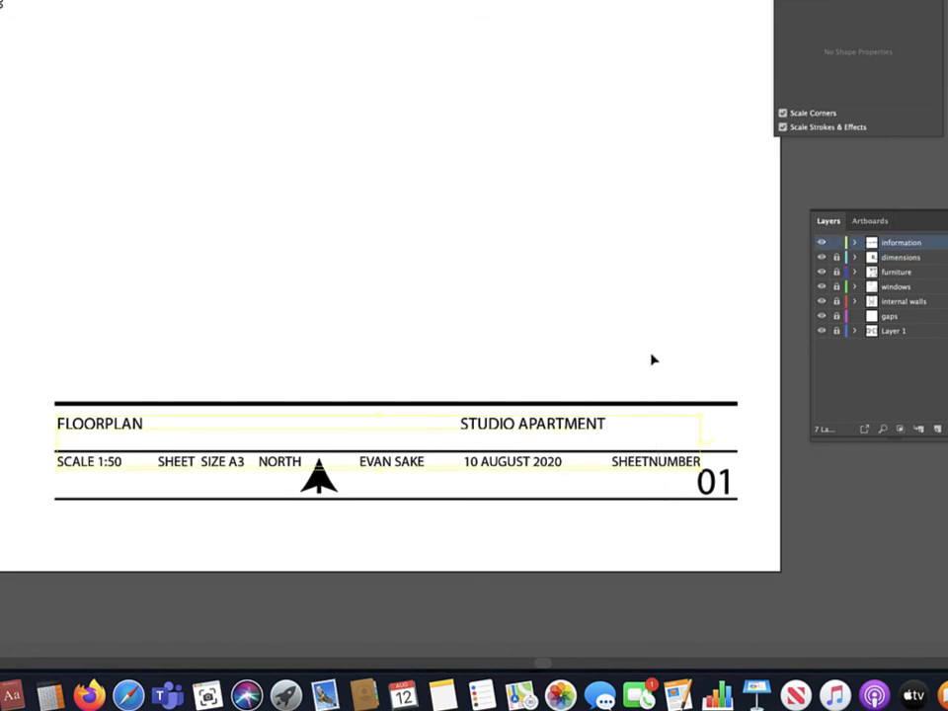